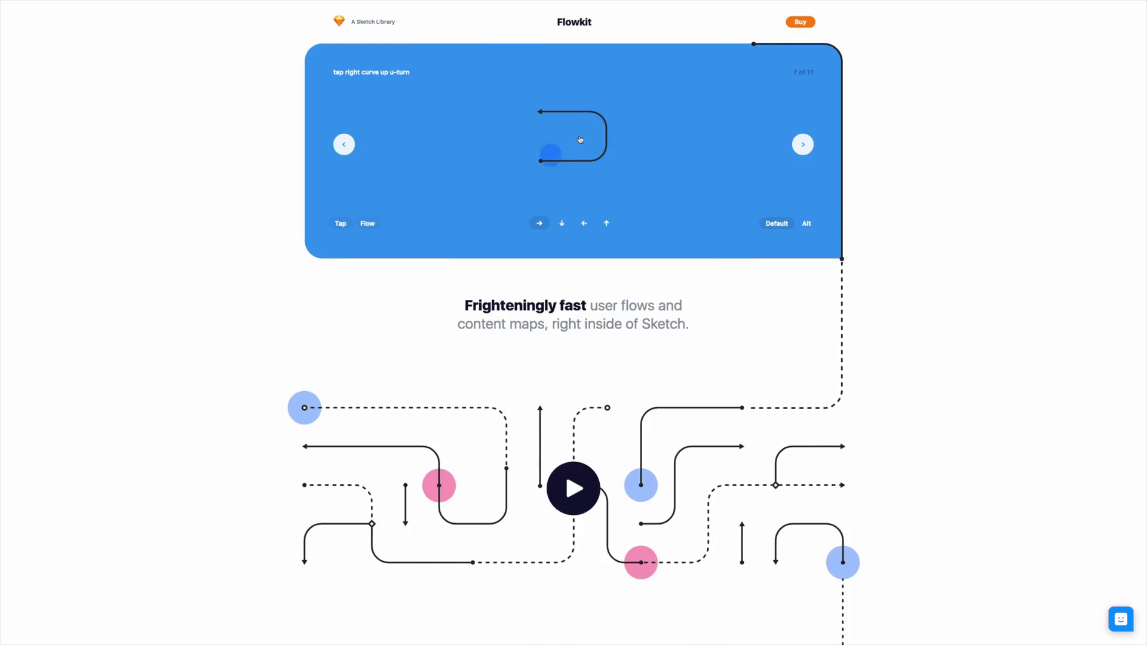
Scroll the Flowkit landing page down past the animated flow-example carousel
scroll(579, 140, down, 10)
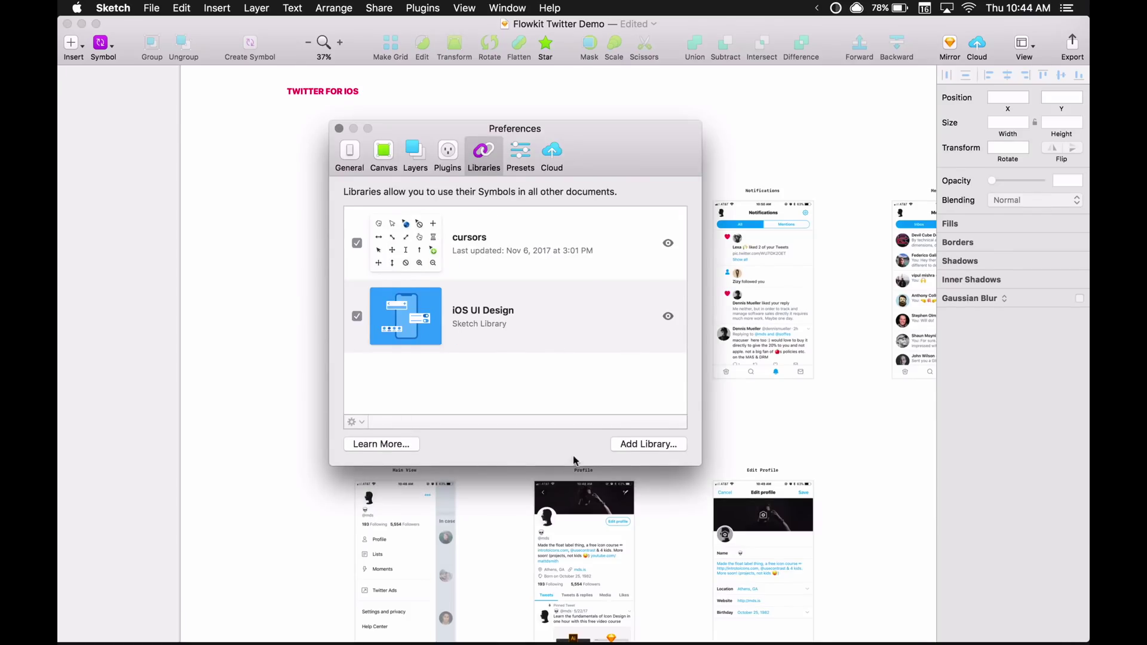
Add the MDS Flowkit v1.0 library file in Preferences and browse its symbols in the Symbol menu
click(647, 443)
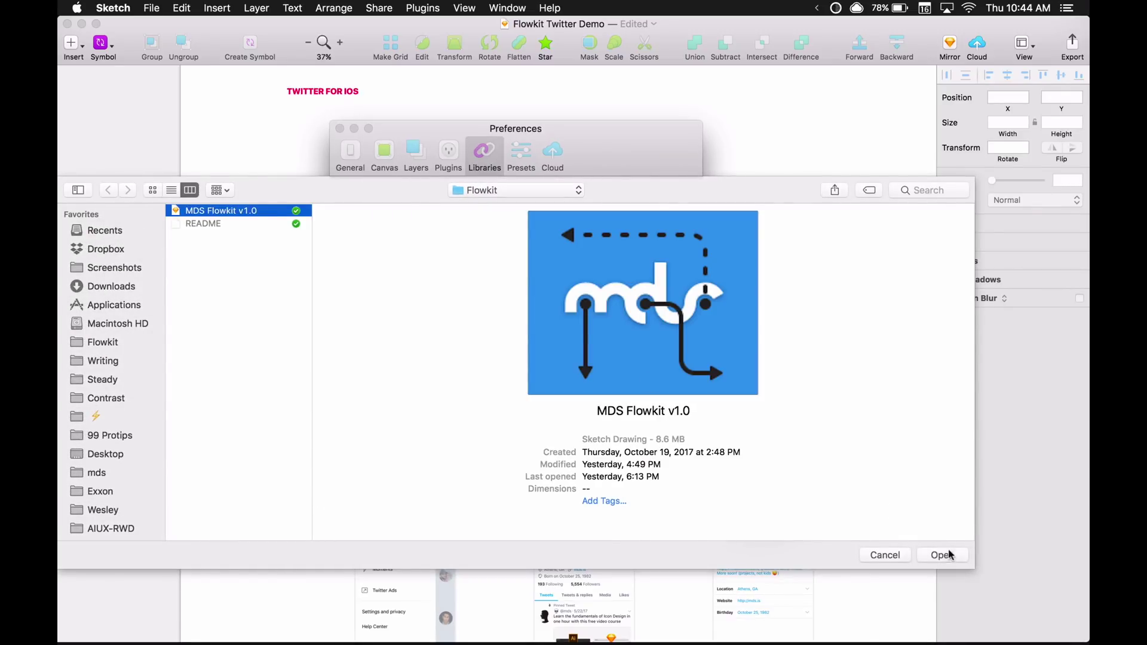
click(947, 555)
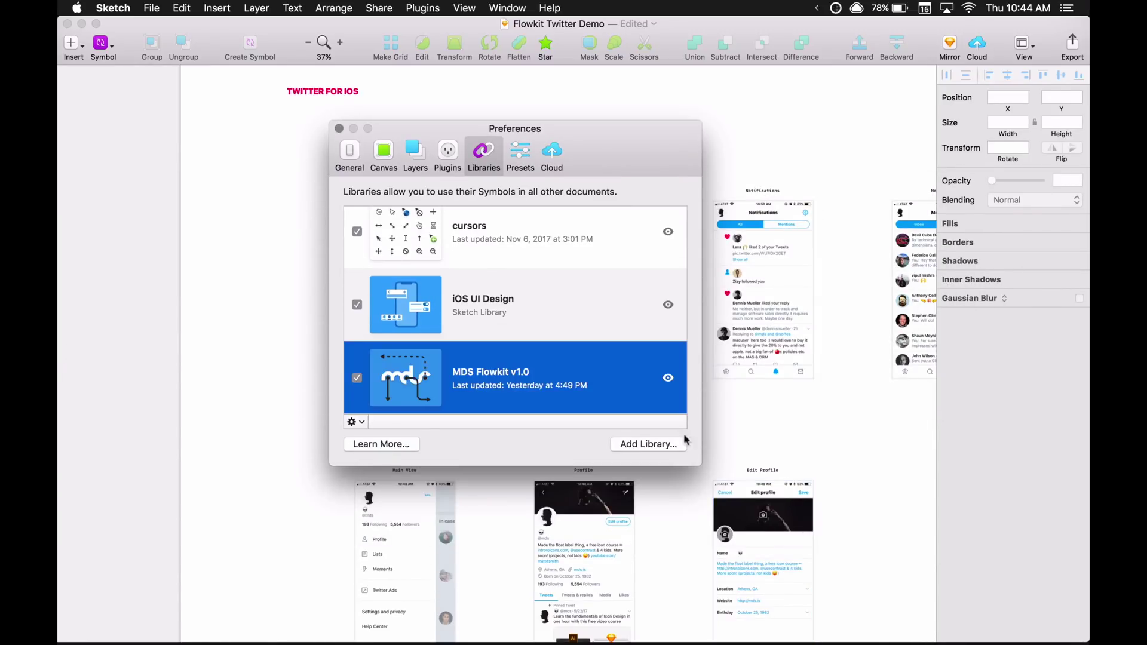
click(338, 128)
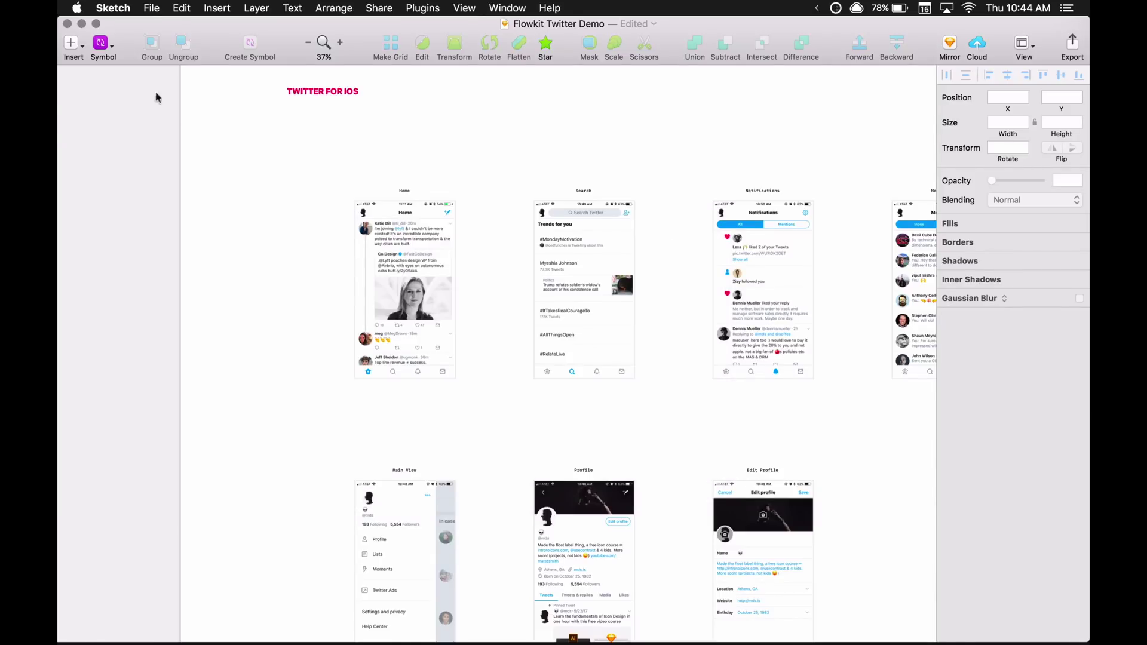
click(100, 45)
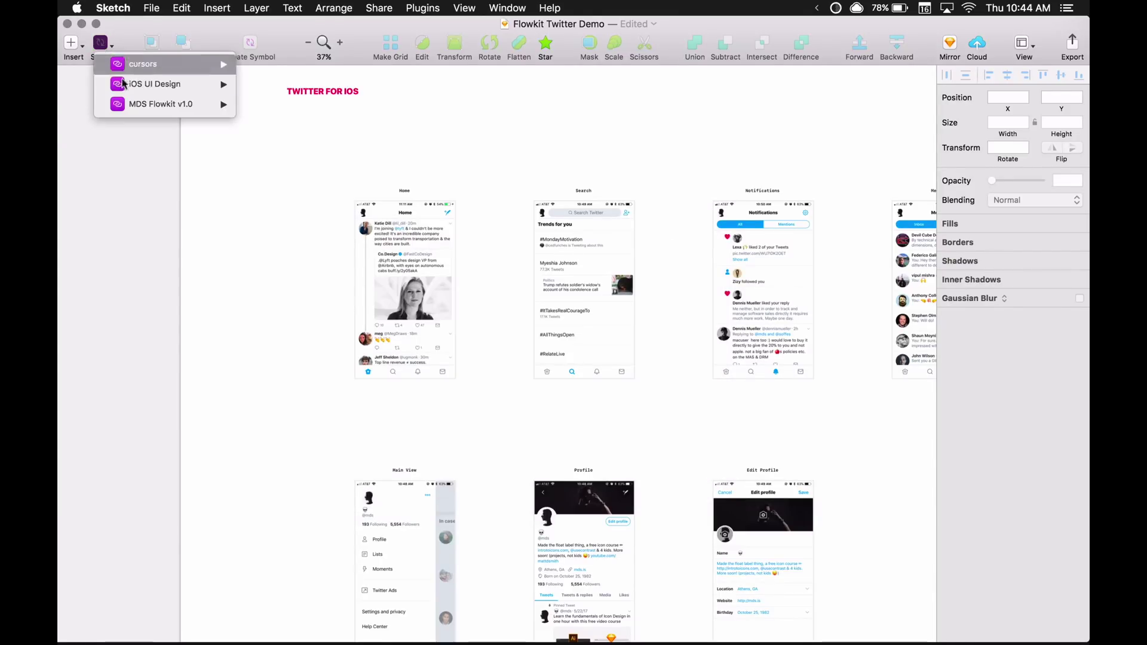
mouse_move(141, 106)
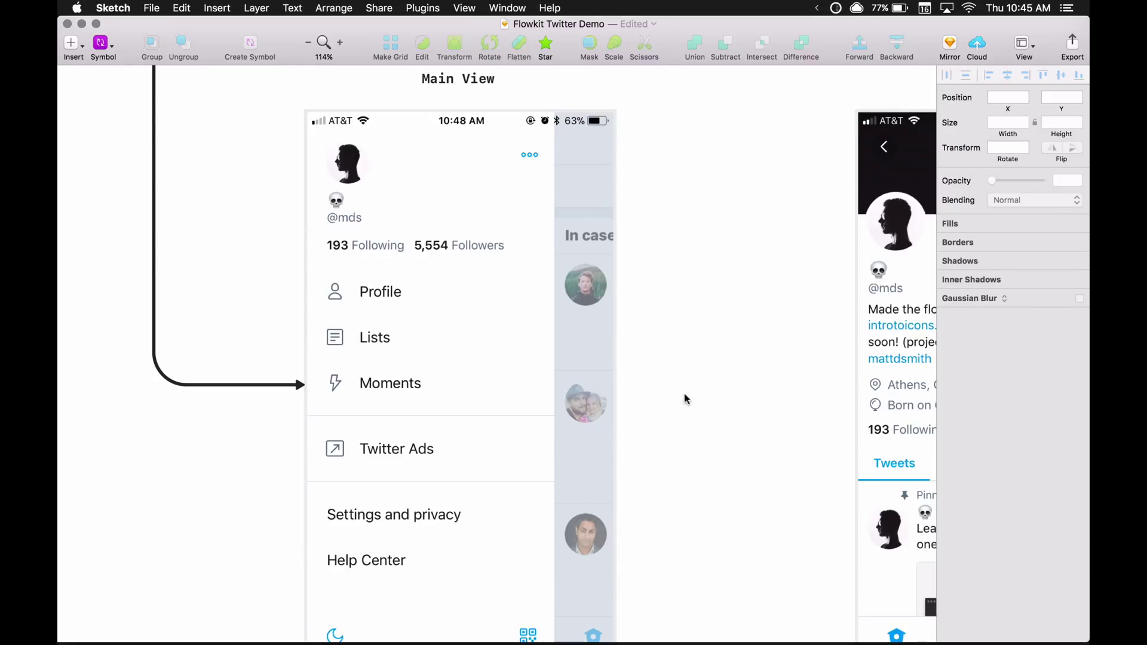
Insert the Tap / Right / Arrow on the Profile row and stretch it to the Profile screen
key(super+apostrophe)
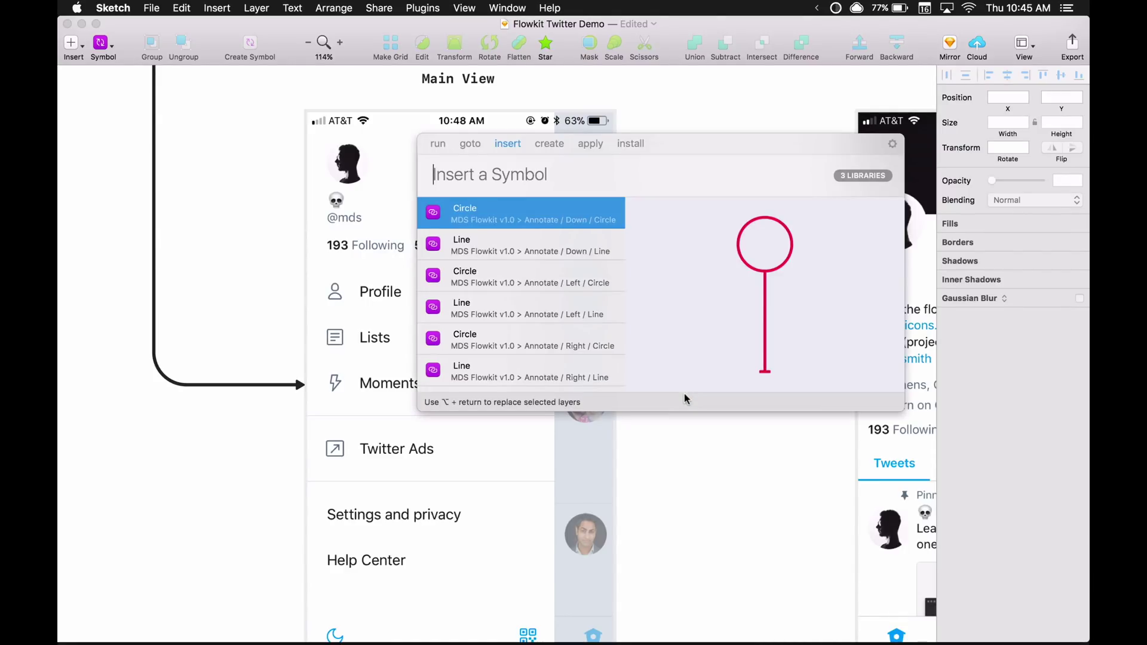
text(tap right)
key(Return)
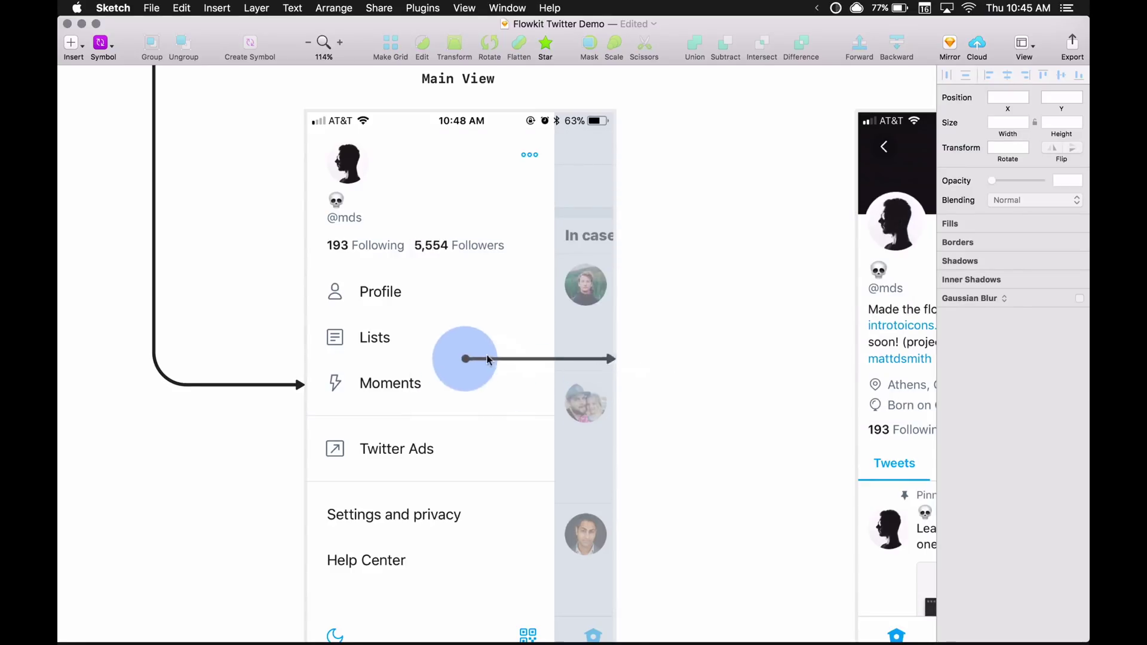
click(478, 294)
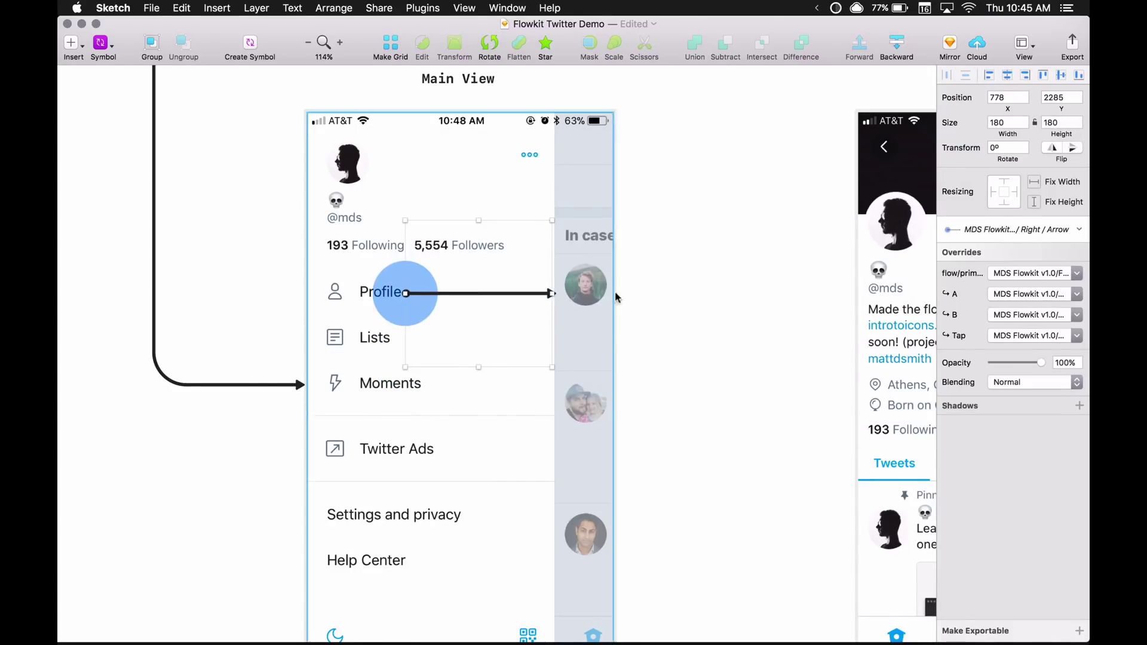
scroll(399, 298, right, 5)
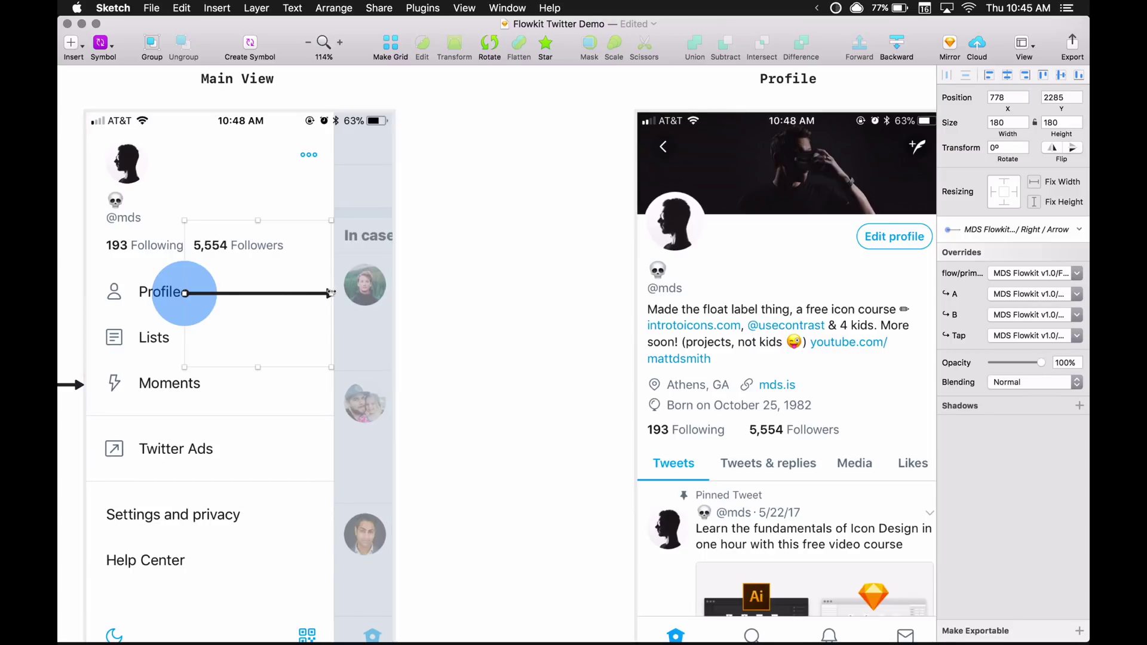
drag(331, 293, 632, 293)
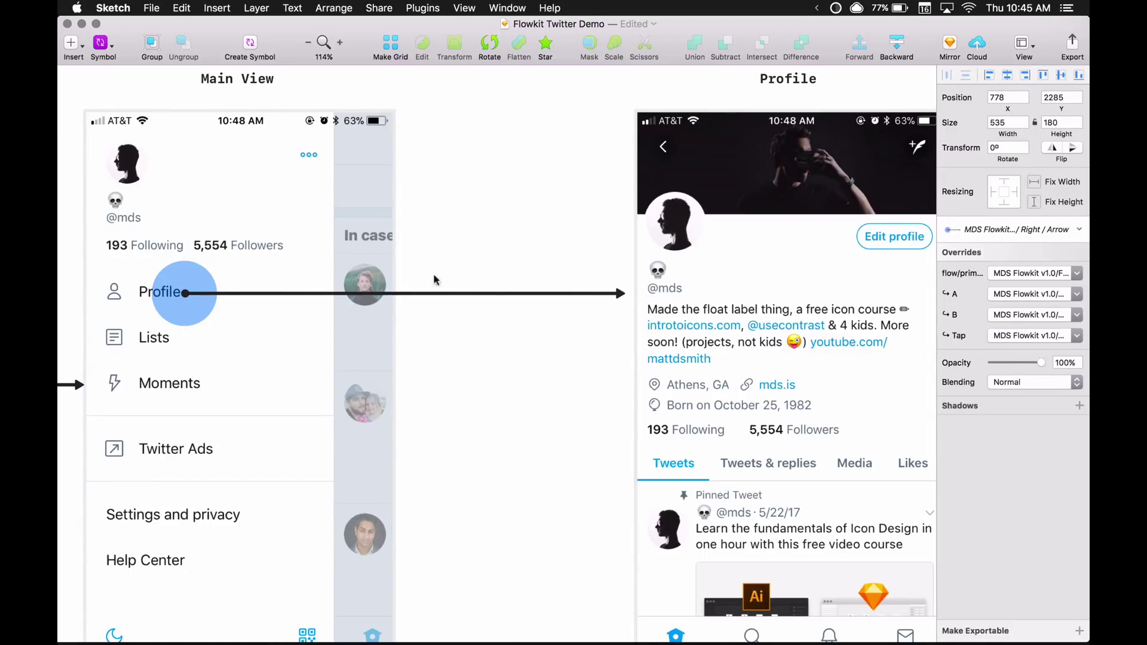
Preview the pink tap marker and a dashed arrow swap, then undo the swap
click(217, 293)
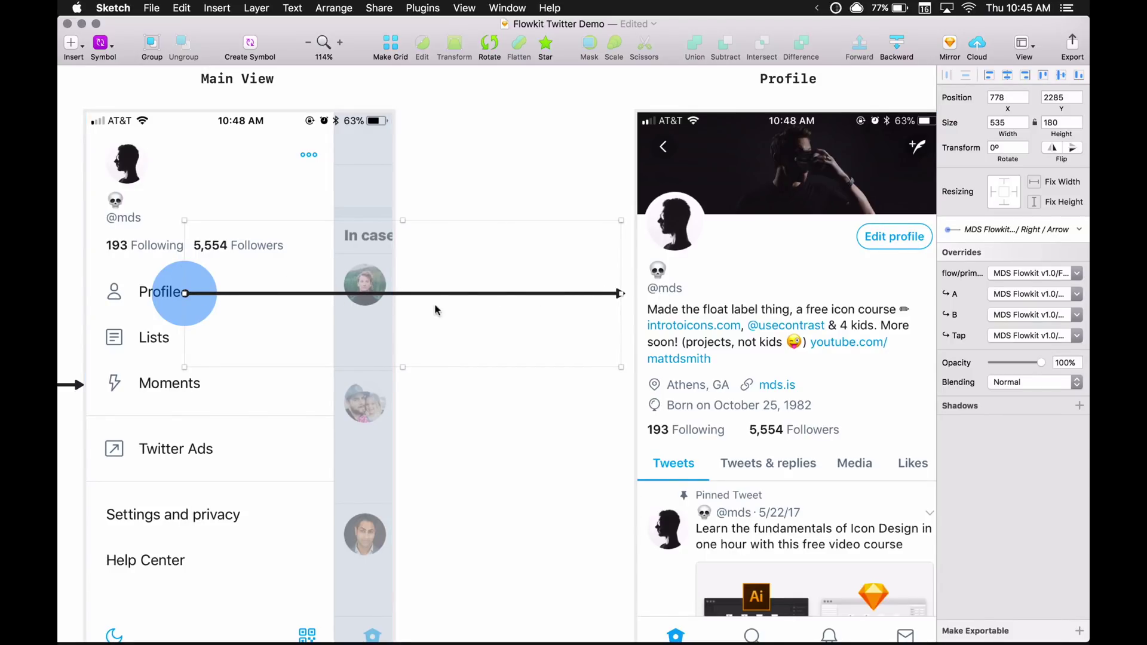
click(1009, 336)
mouse_move(1003, 373)
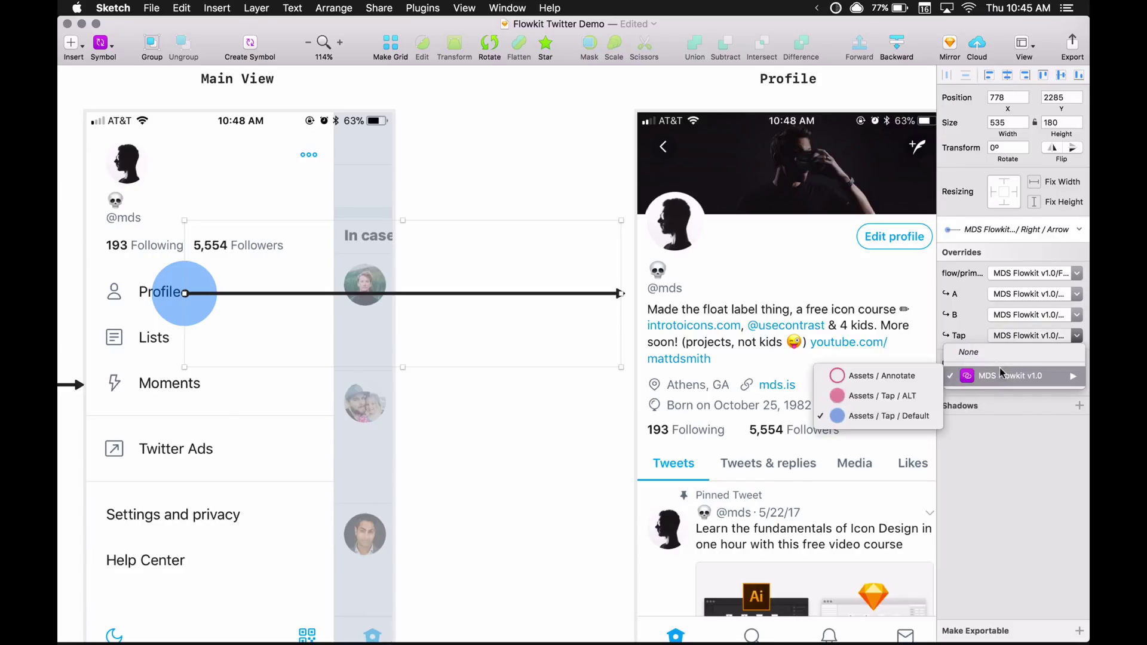
click(900, 397)
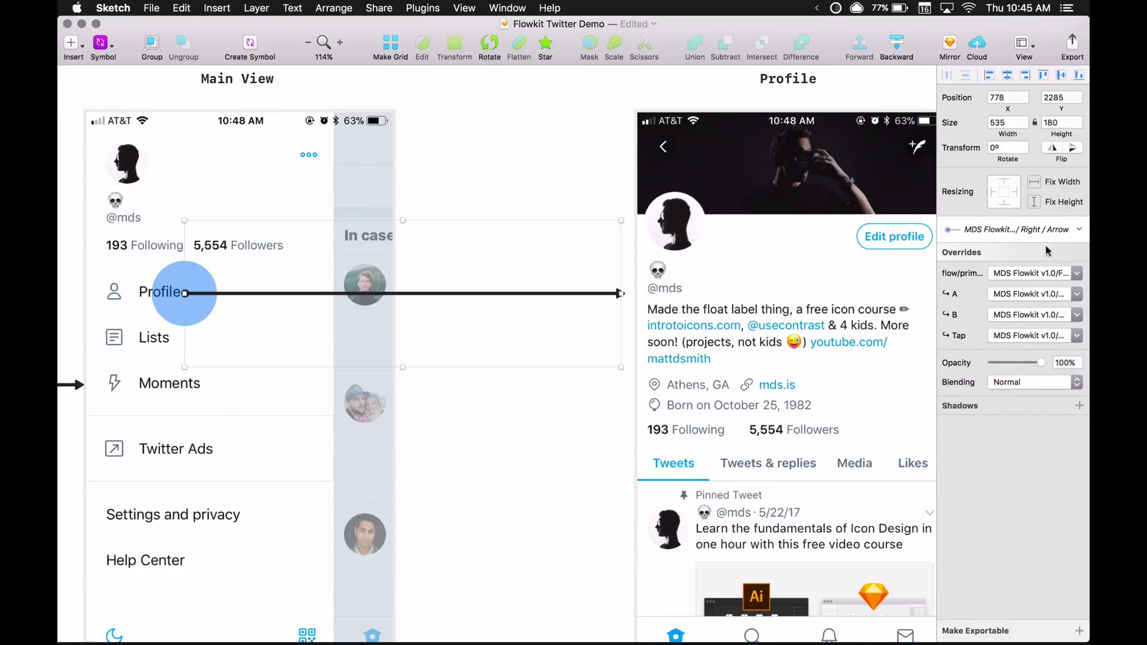
click(1028, 225)
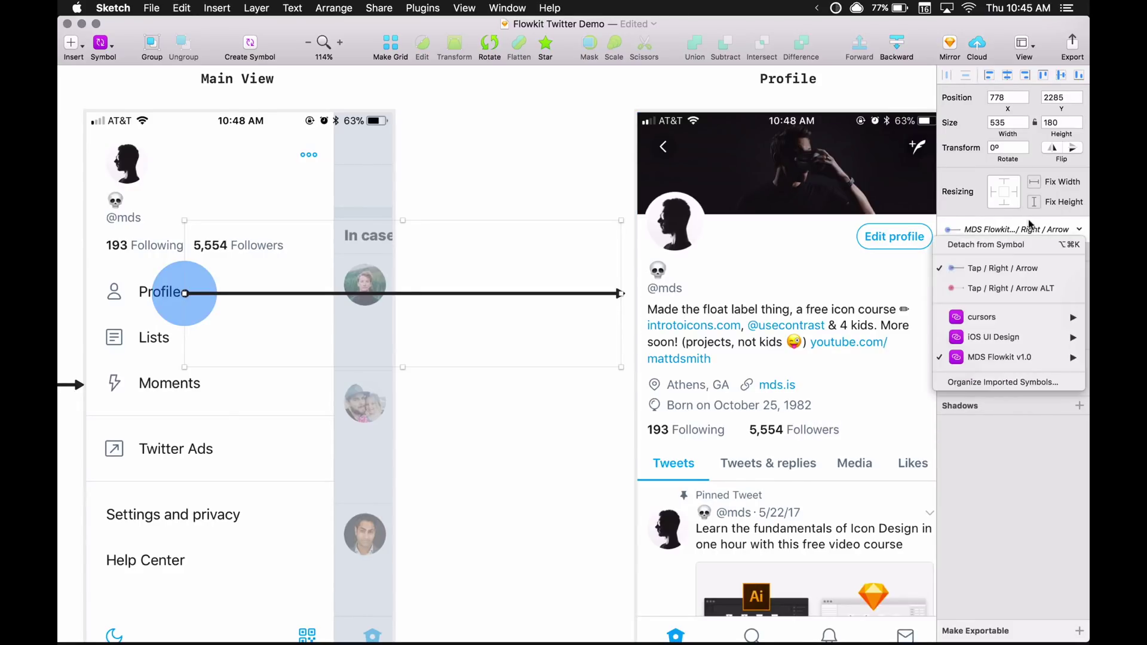
click(986, 287)
key(super+z)
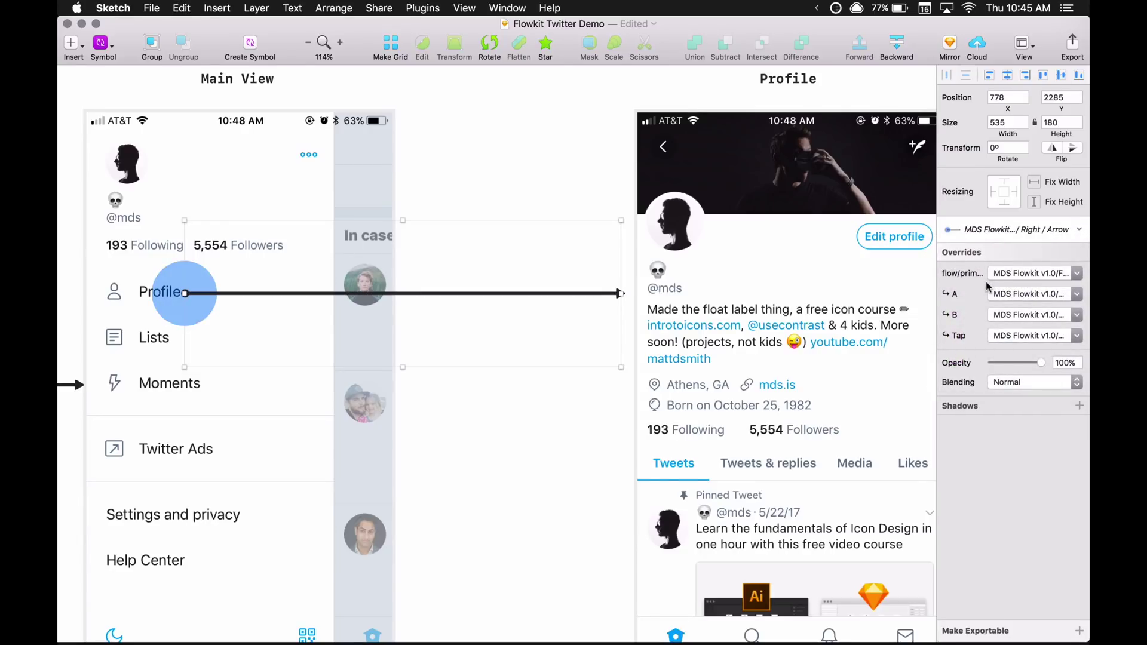
Give the tap arrow's flow line a circle end cap
click(1006, 315)
mouse_move(1003, 375)
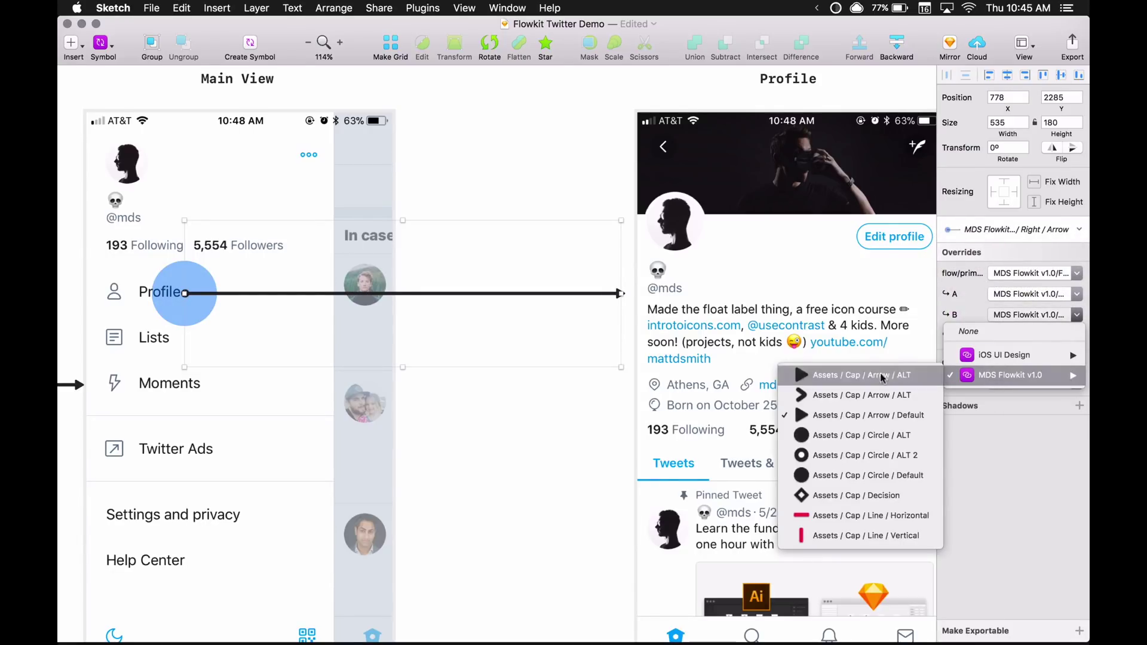
click(848, 435)
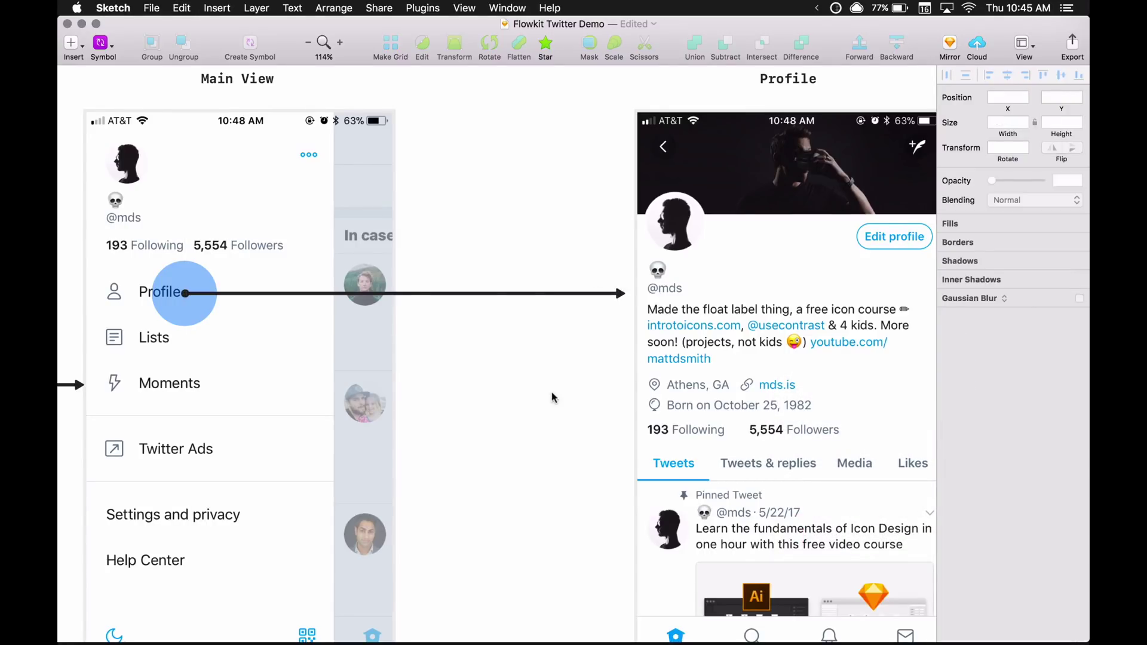
Insert the Tap Right Snake Down connector and set it on the Edit profile button
scroll(554, 397, down, 5)
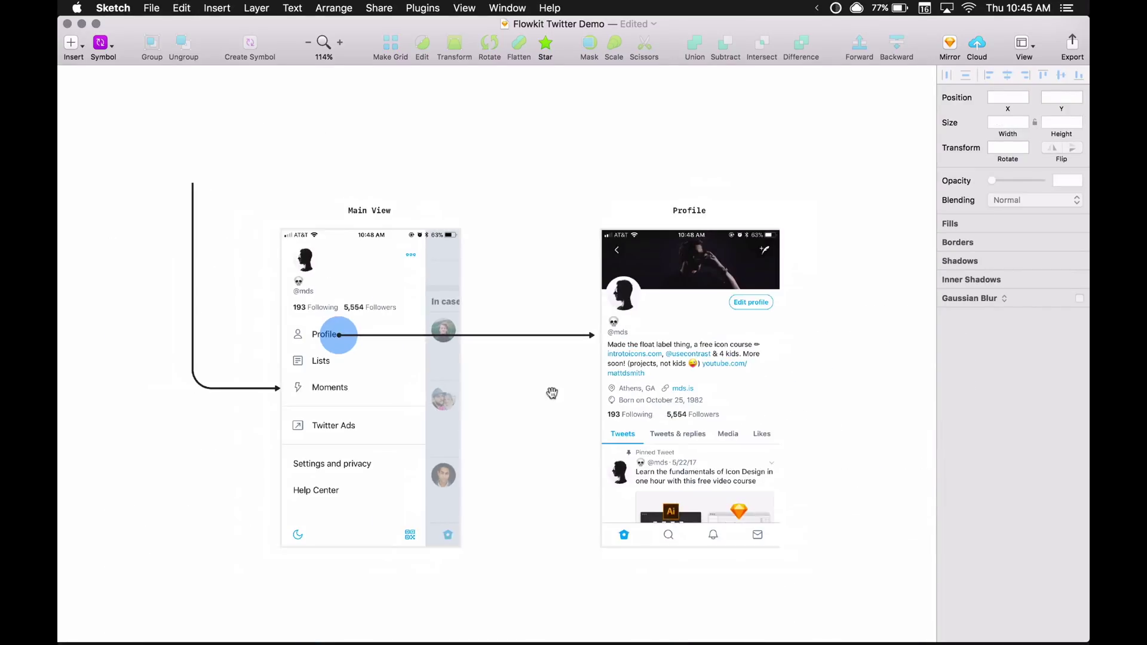
key(super+apostrophe)
text(t)
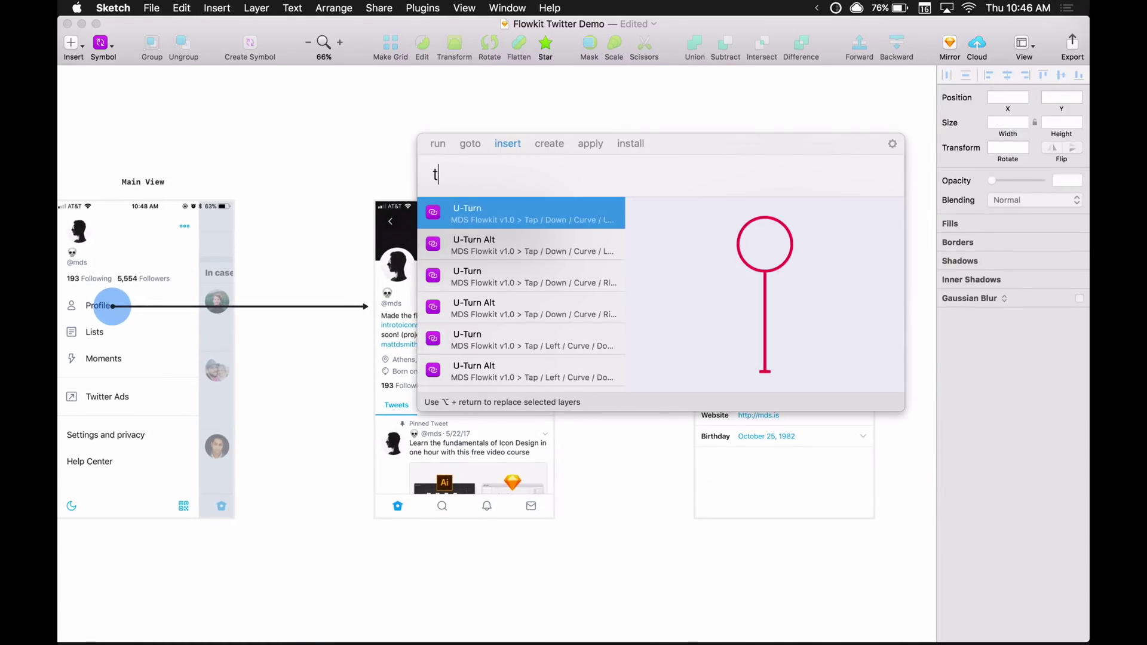
text(ap right)
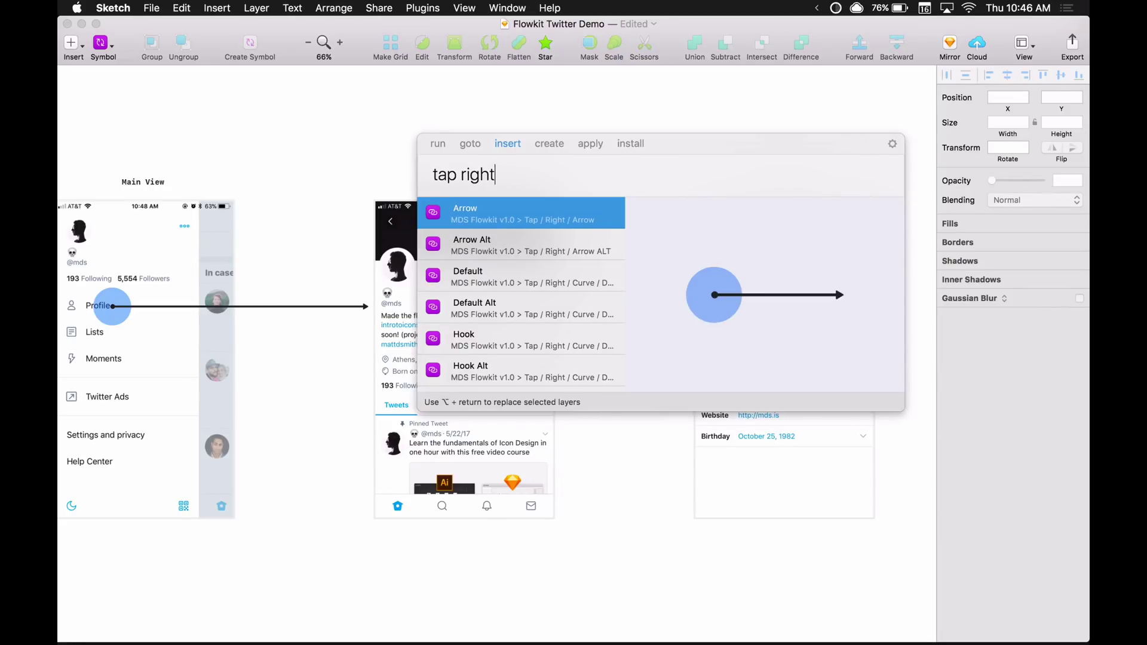
text( snake)
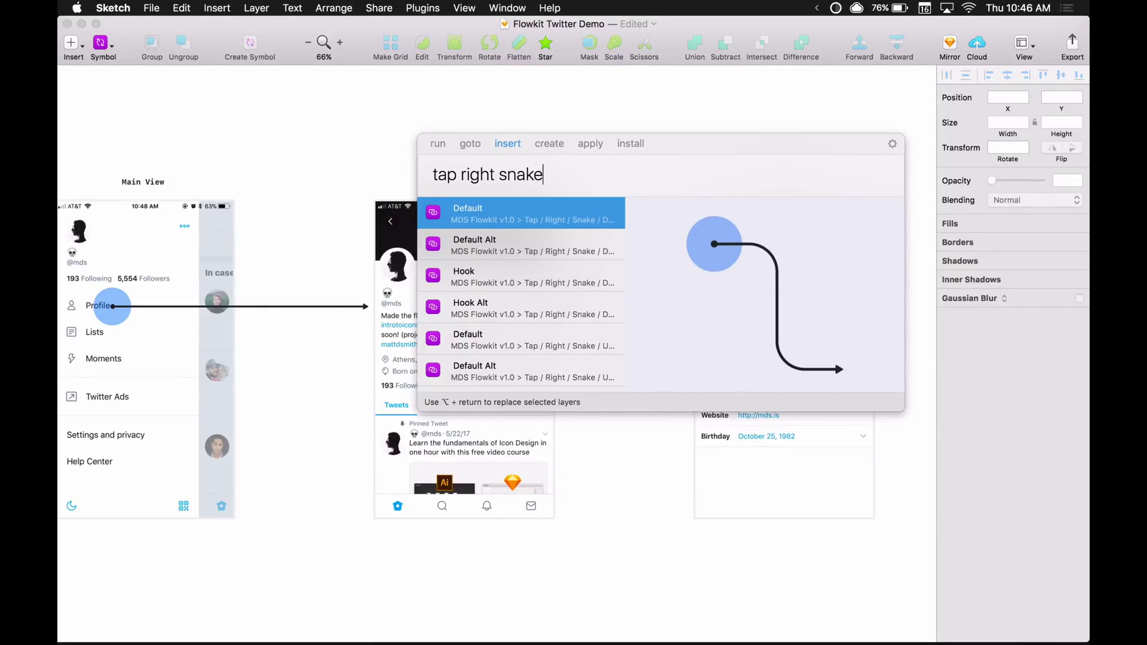
text( down)
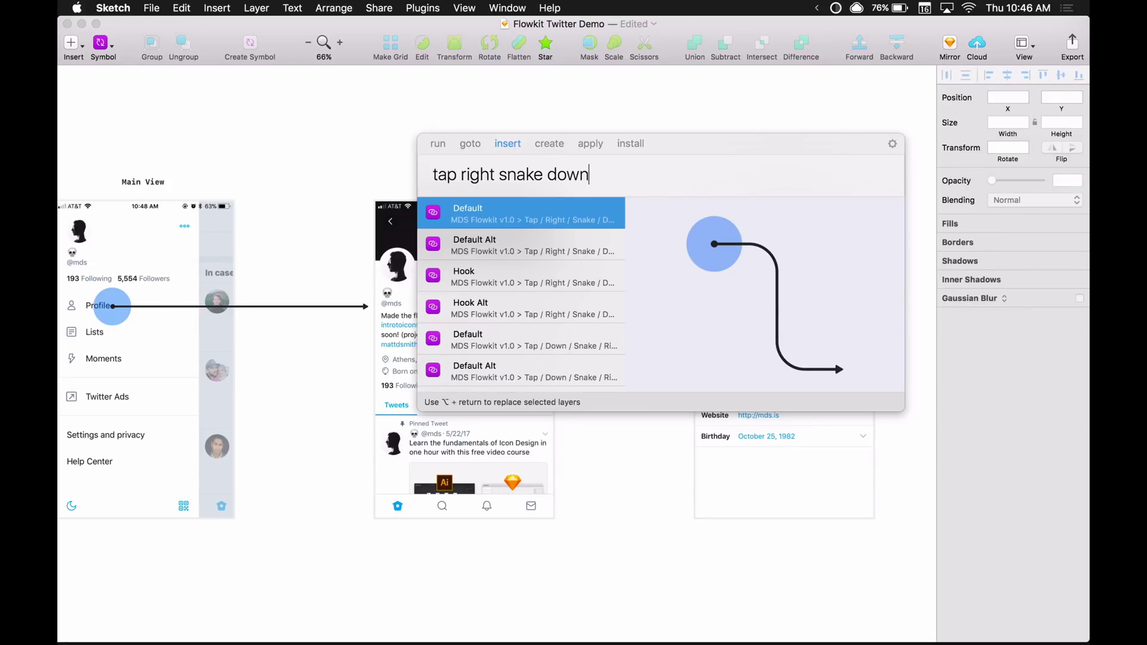
key(BackSpace)
key(BackSpace)
text(up)
key(BackSpace)
key(BackSpace)
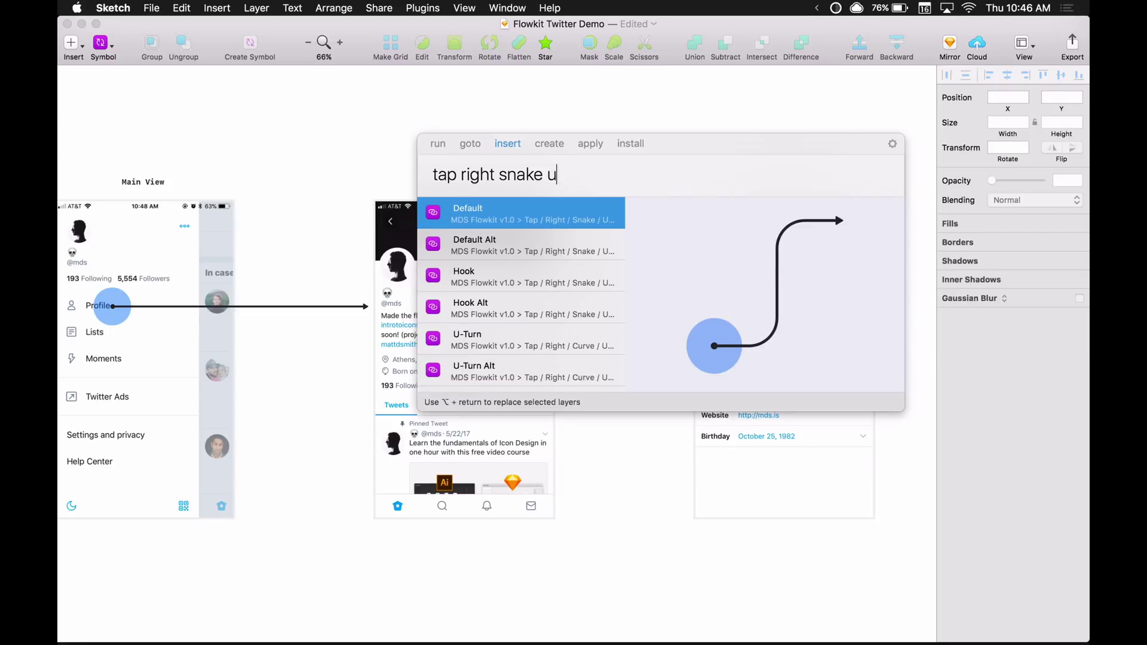
text(dow)
key(Return)
drag(504, 221, 696, 324)
click(585, 321)
Insert the 'tap up curve left hook alt' connector at Cancel, stretching it to Profile
click(624, 257)
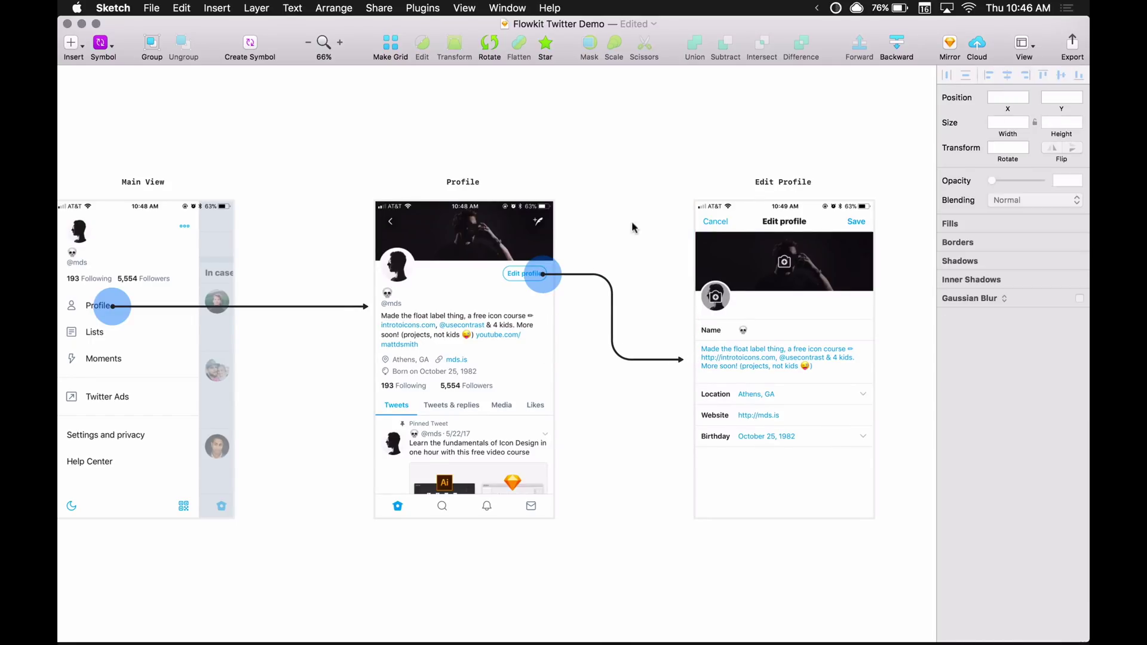
scroll(619, 242, up, 3)
scroll(619, 242, right, 3)
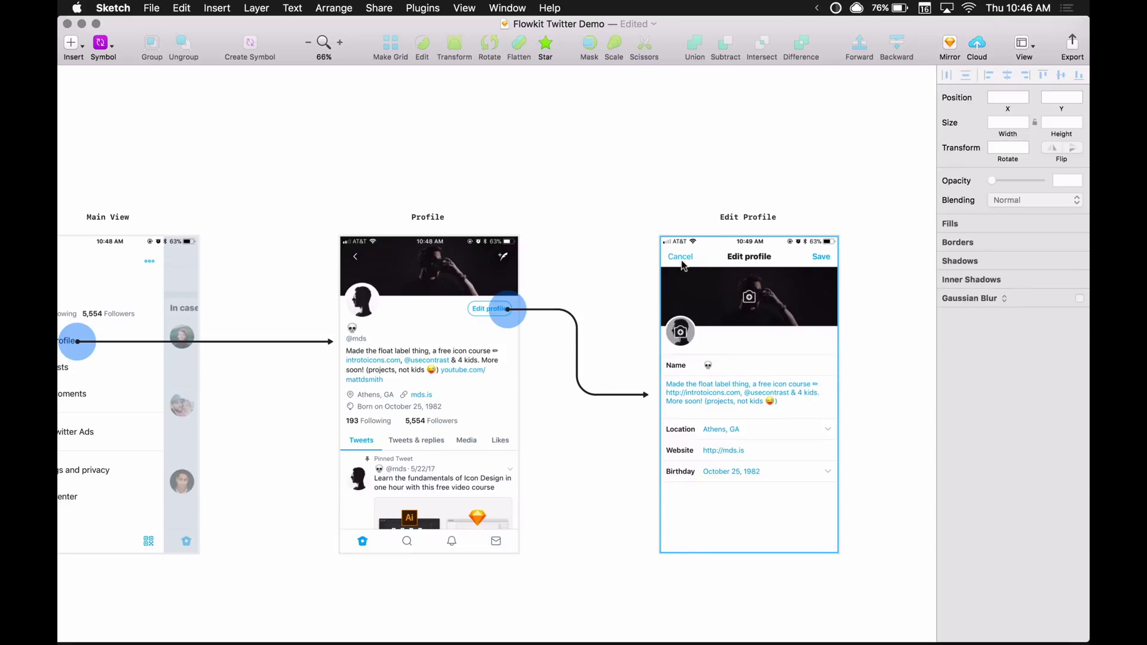
key(super+apostrophe)
text(tap )
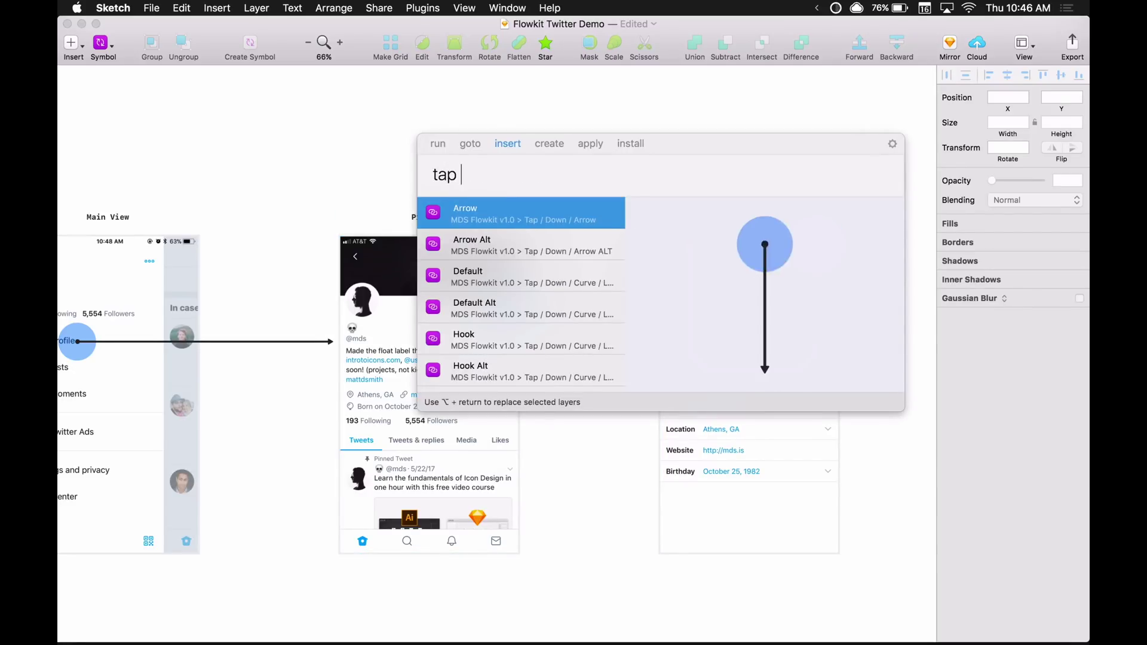
text(up curve left)
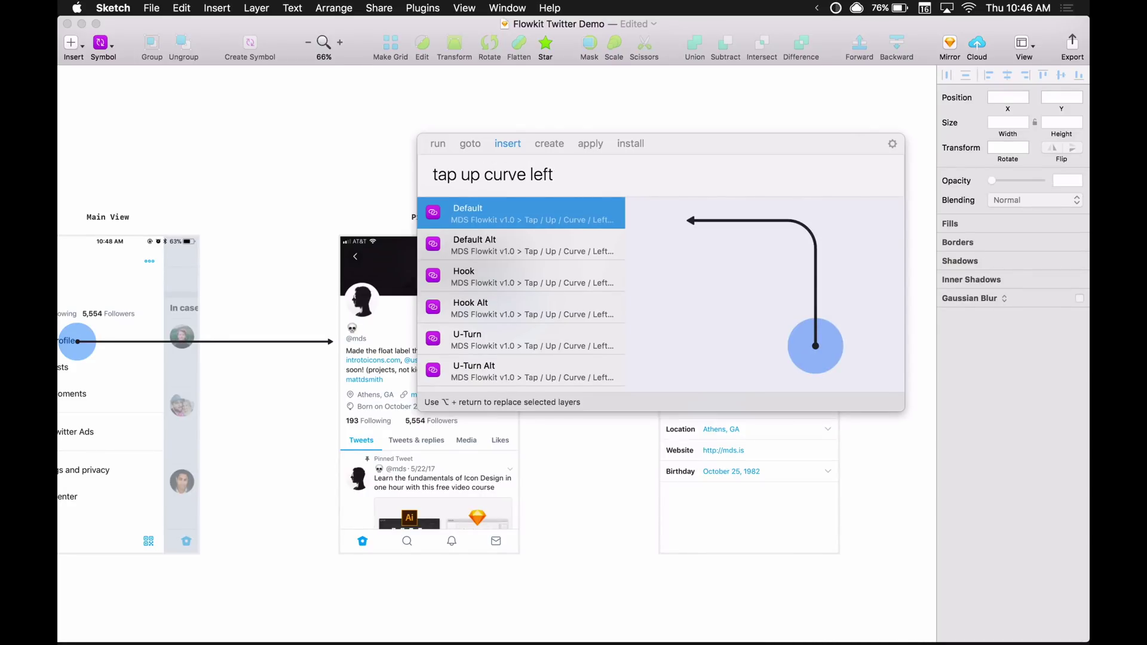
text(hook)
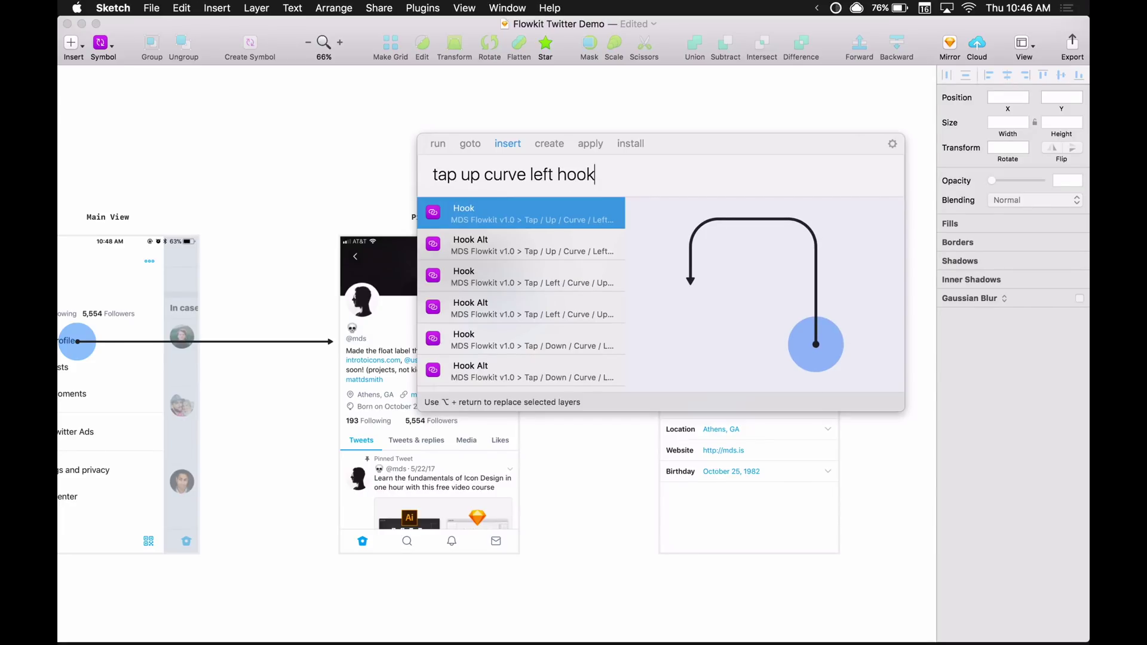
text( alt)
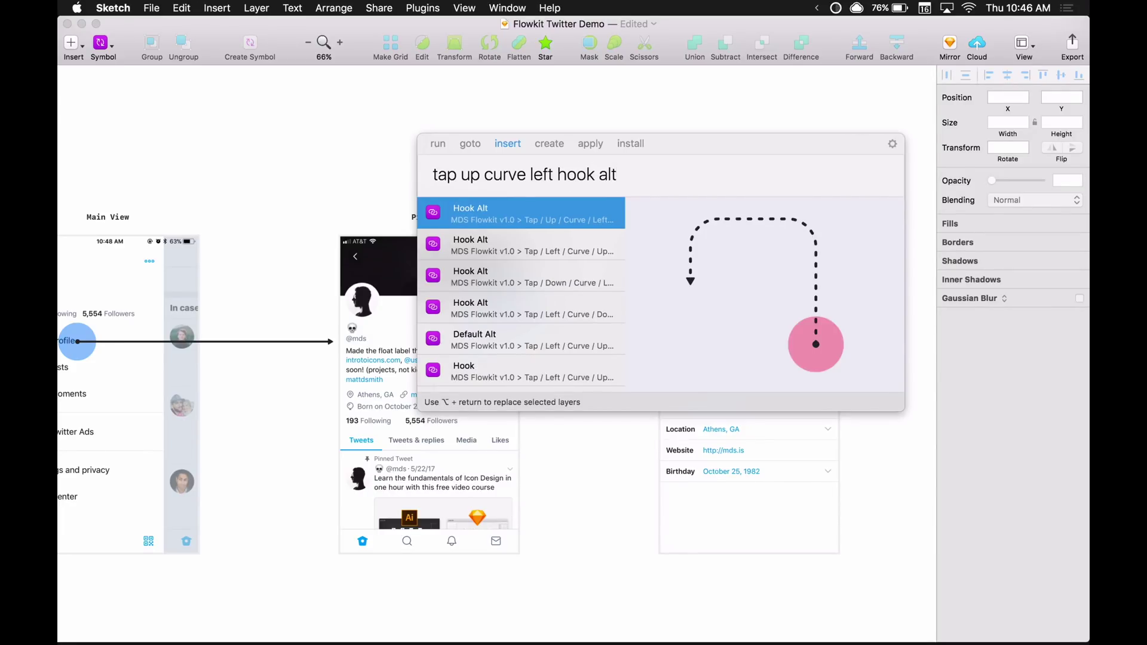
key(Return)
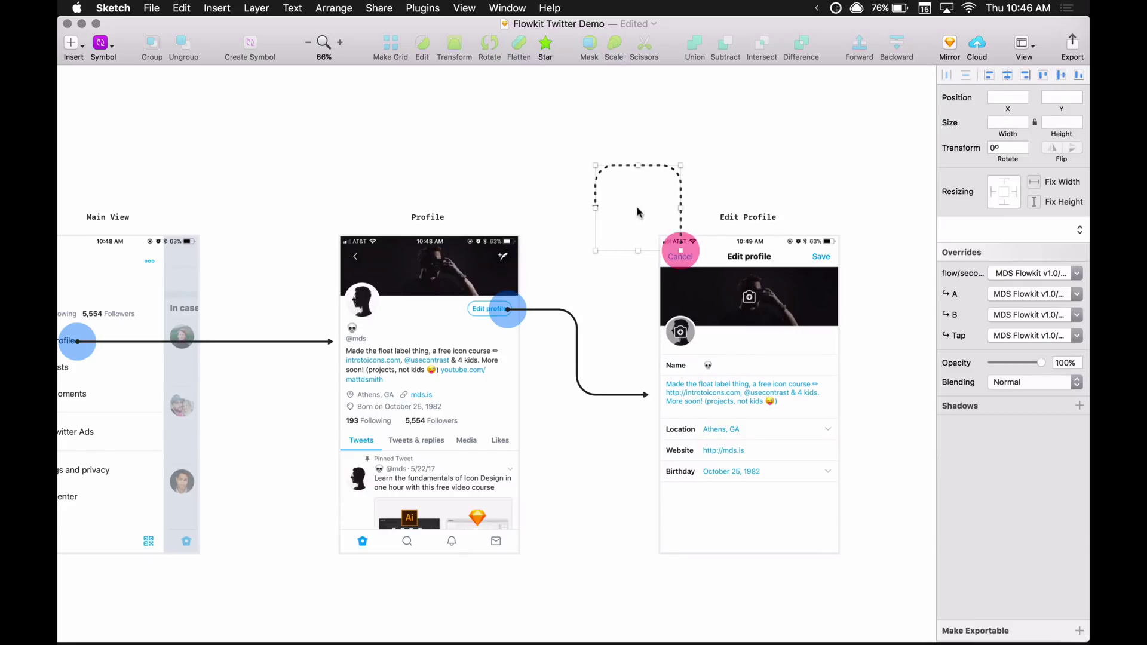
drag(595, 205, 426, 207)
key(Escape)
drag(805, 183, 723, 166)
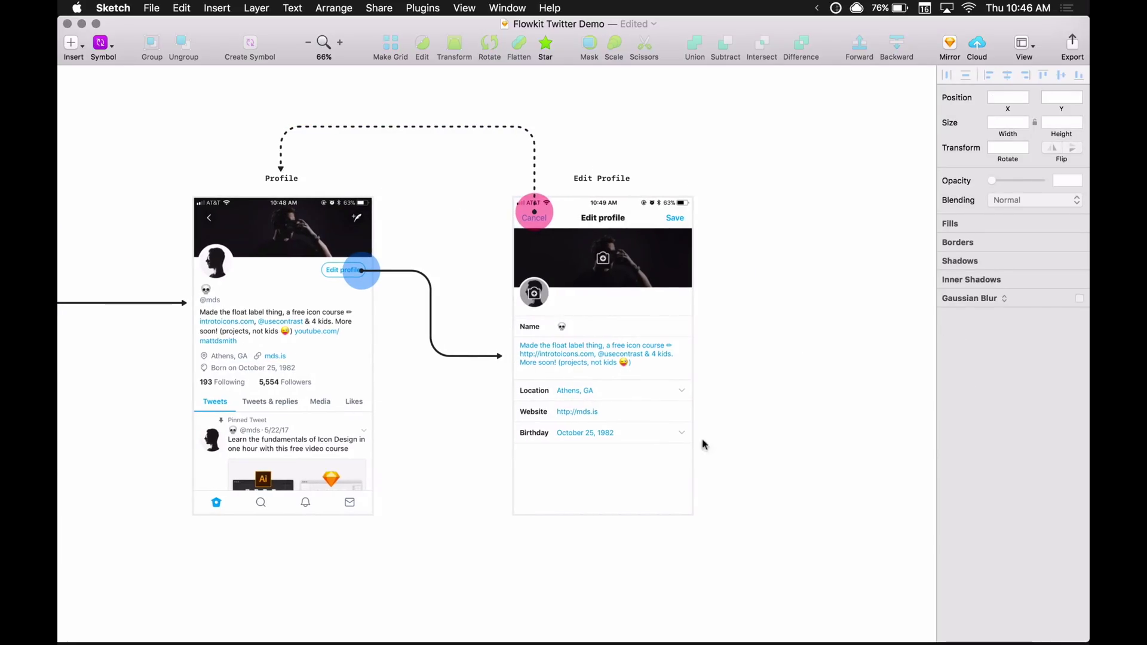
Insert a Tap Right connector starting on Edit Profile's Save link
key(super+apostrophe)
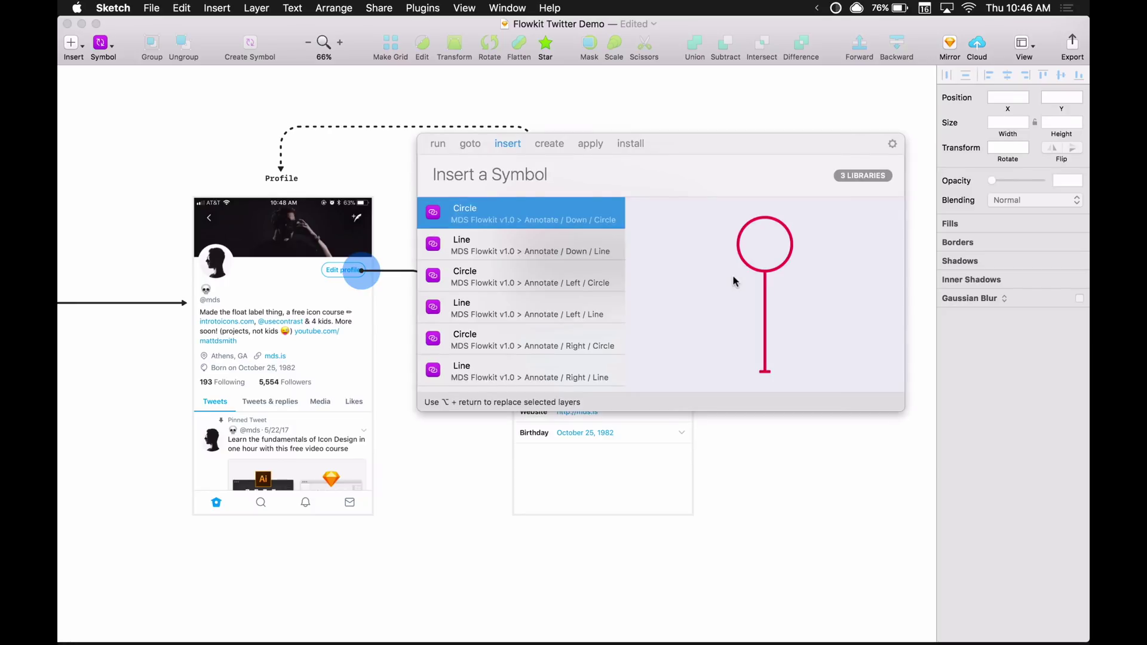
text(tap righ)
key(Return)
drag(716, 238, 735, 220)
drag(819, 348, 736, 379)
Place an Assets iPhone block right of the Save arrow with its label set to Saved
key(super+apostrophe)
text(iphone)
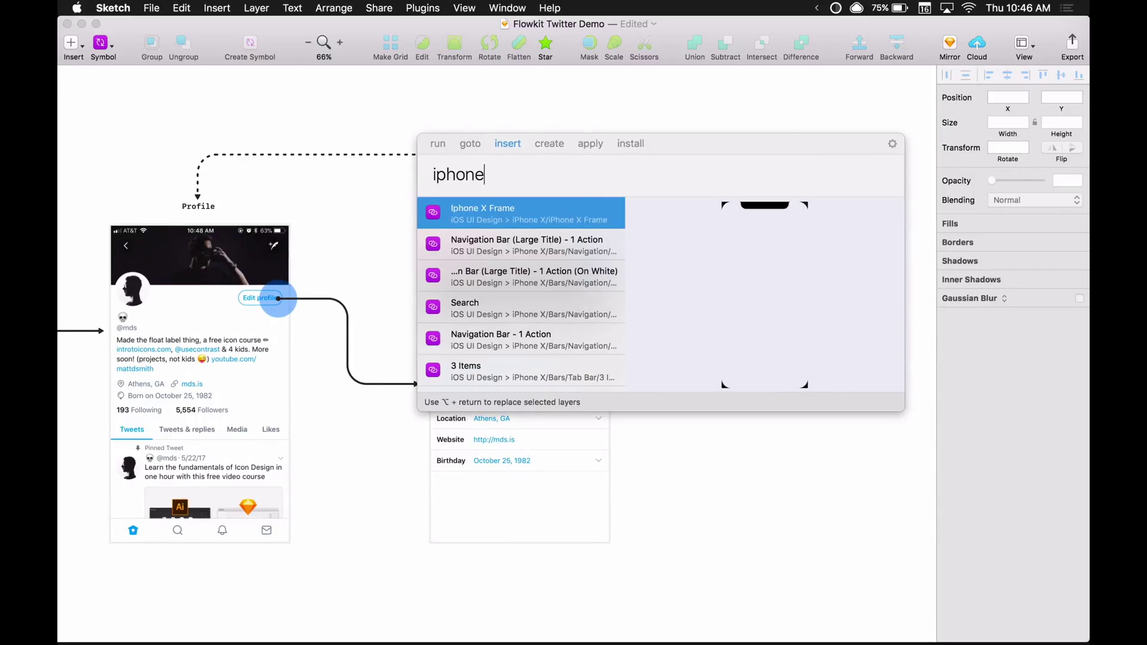
key(super+a)
key(Left)
text(asset)
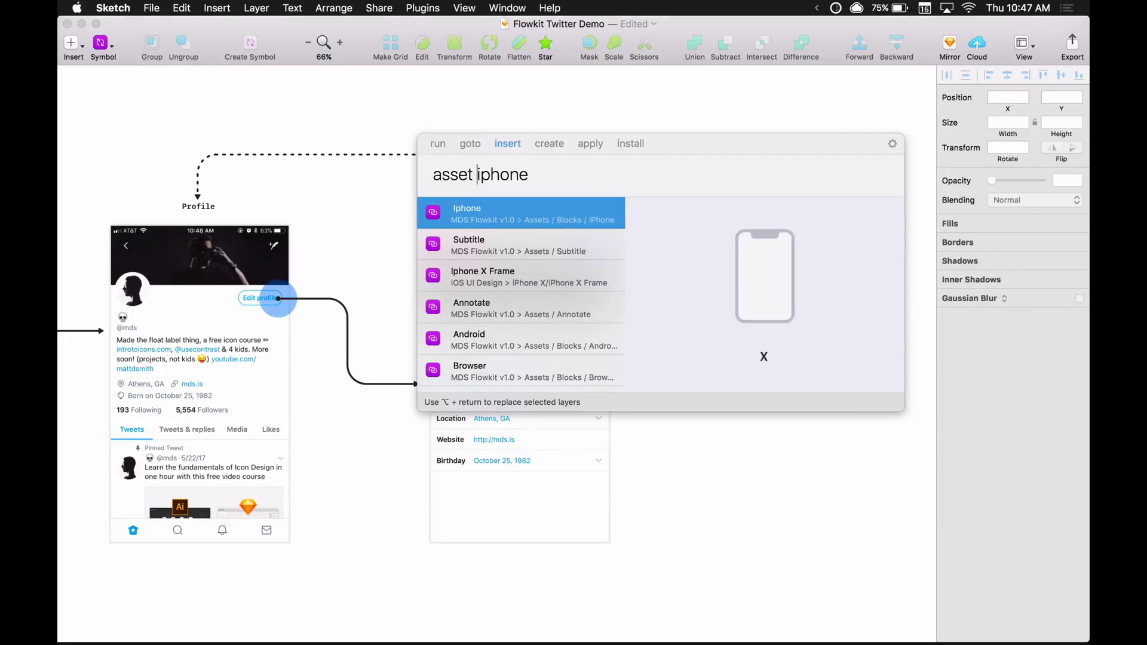
key(Escape)
click(722, 253)
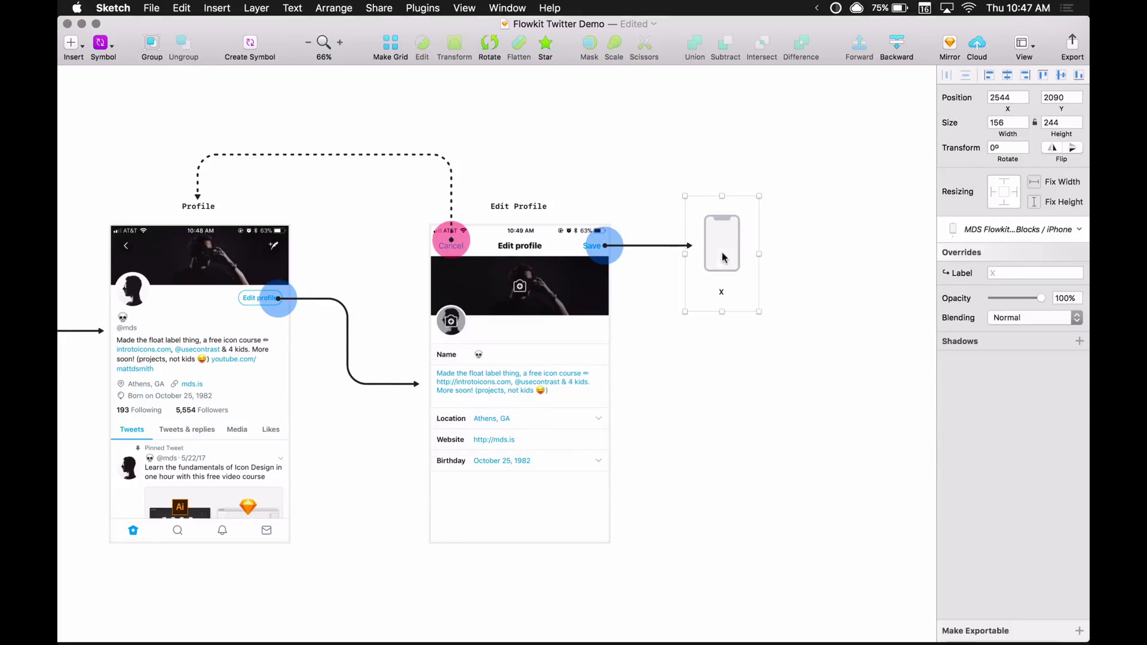
click(1006, 272)
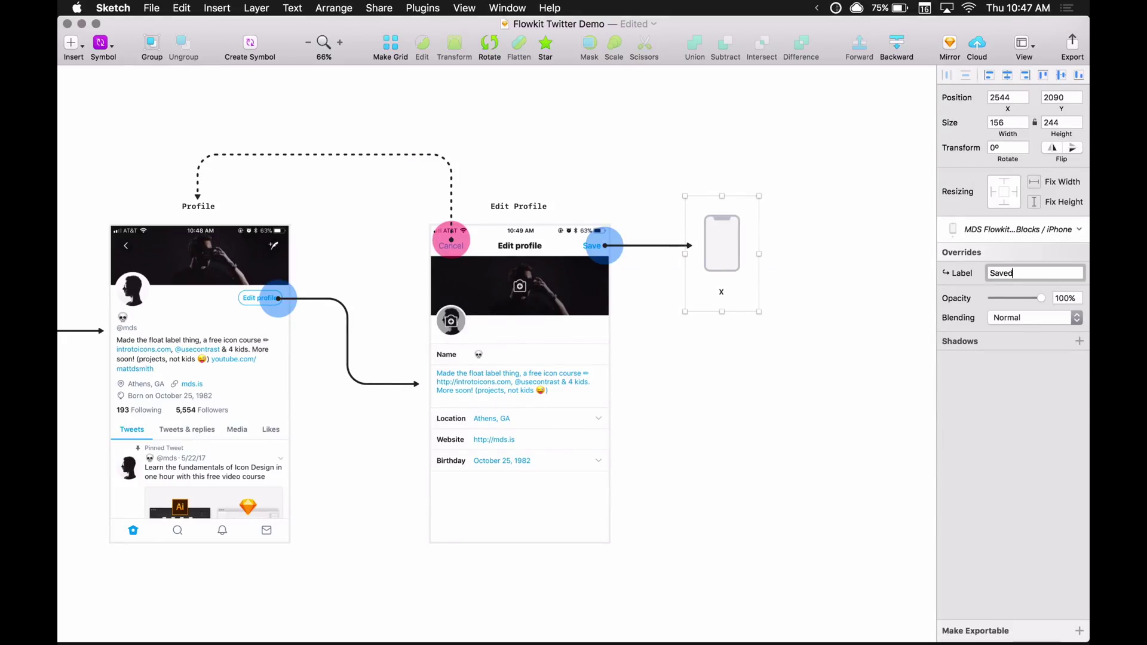
key(Return)
click(809, 260)
Option-drag a copy of the dashed hook between Messages and New Message
scroll(715, 338, down, 1)
scroll(716, 338, down, 5)
scroll(581, 393, down, 5)
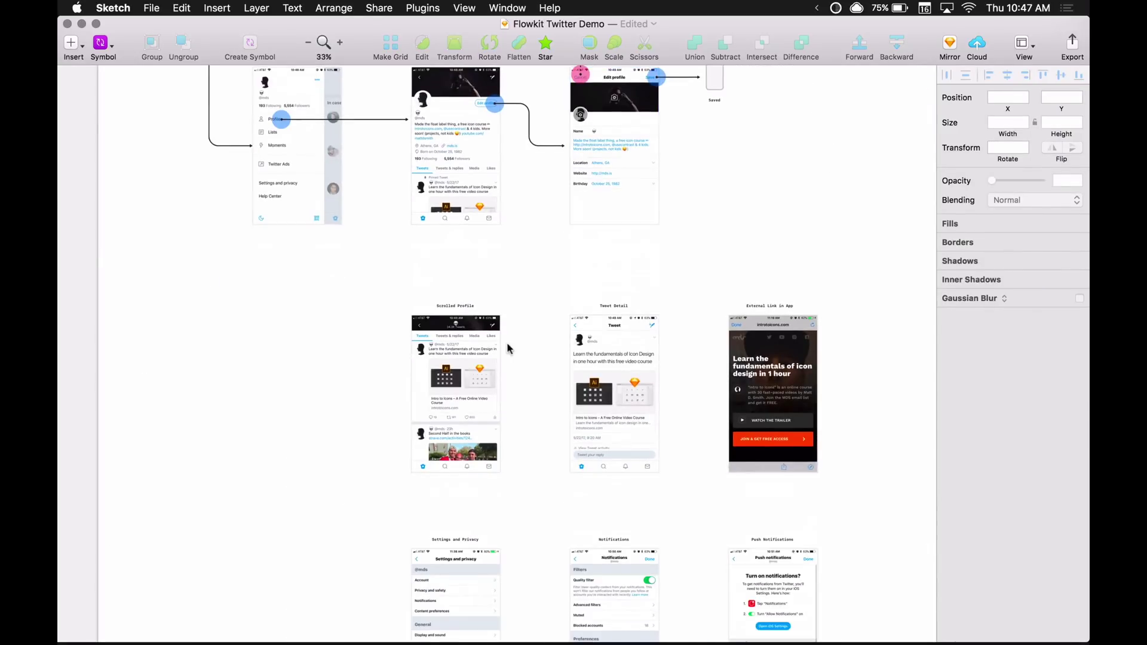
scroll(533, 156, up, 10)
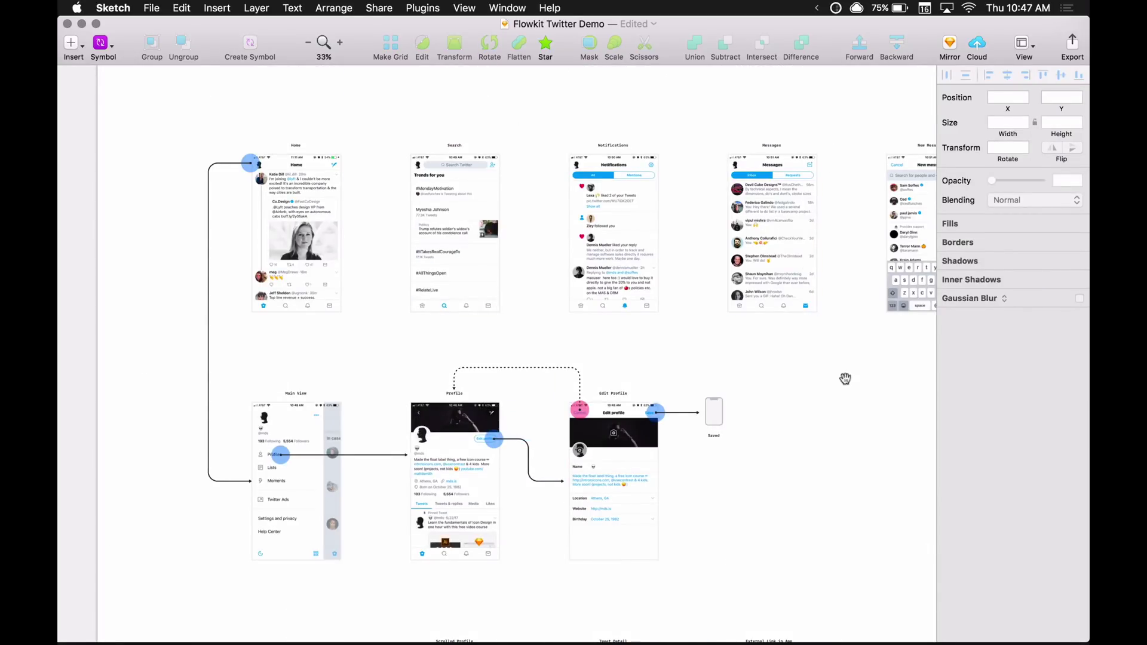
scroll(845, 379, right, 10)
scroll(844, 379, up, 3)
scroll(617, 228, up, 1)
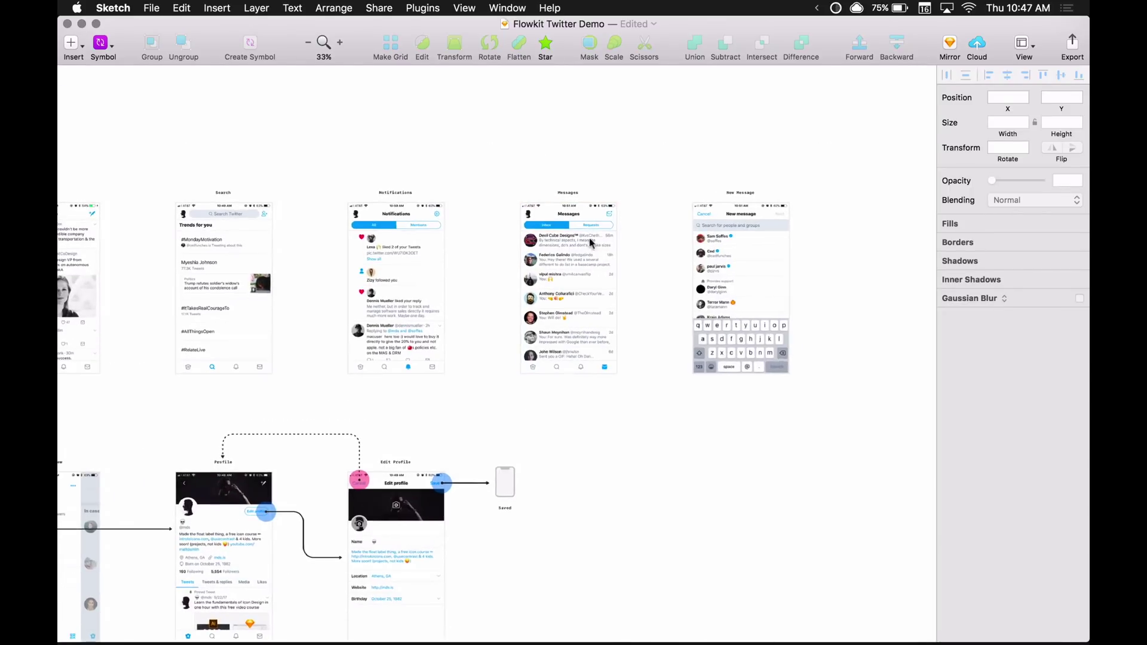
drag(316, 434, 638, 158)
Open the hook symbol's original MDS Flowkit v1.0 document and fit its Symbols page in view
double_click(652, 175)
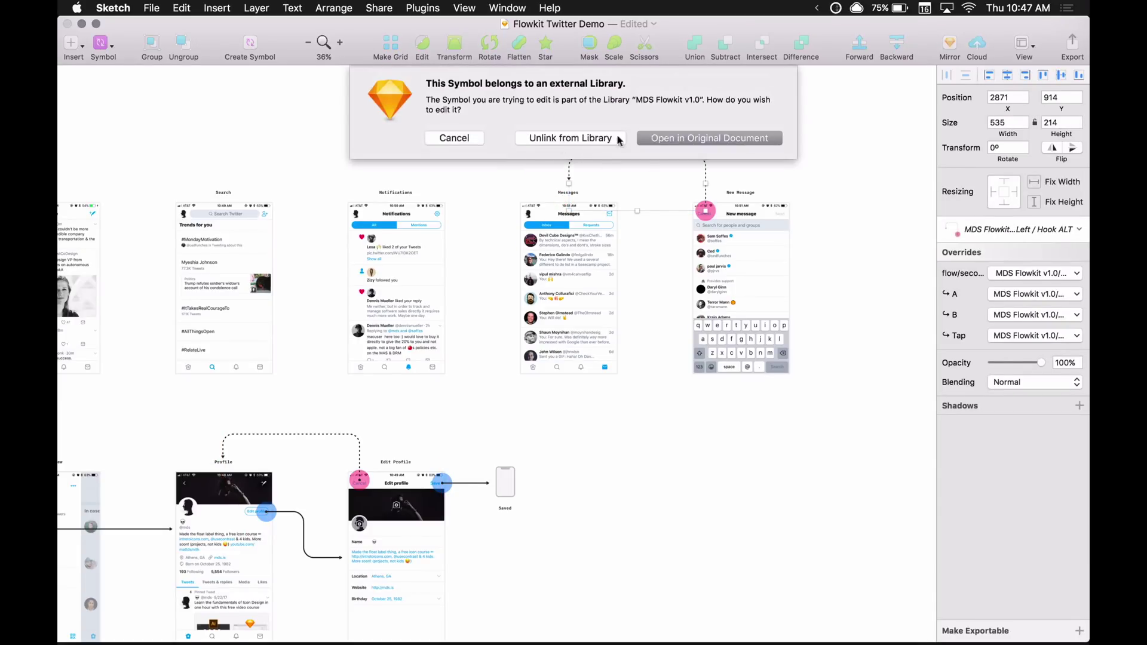
click(697, 137)
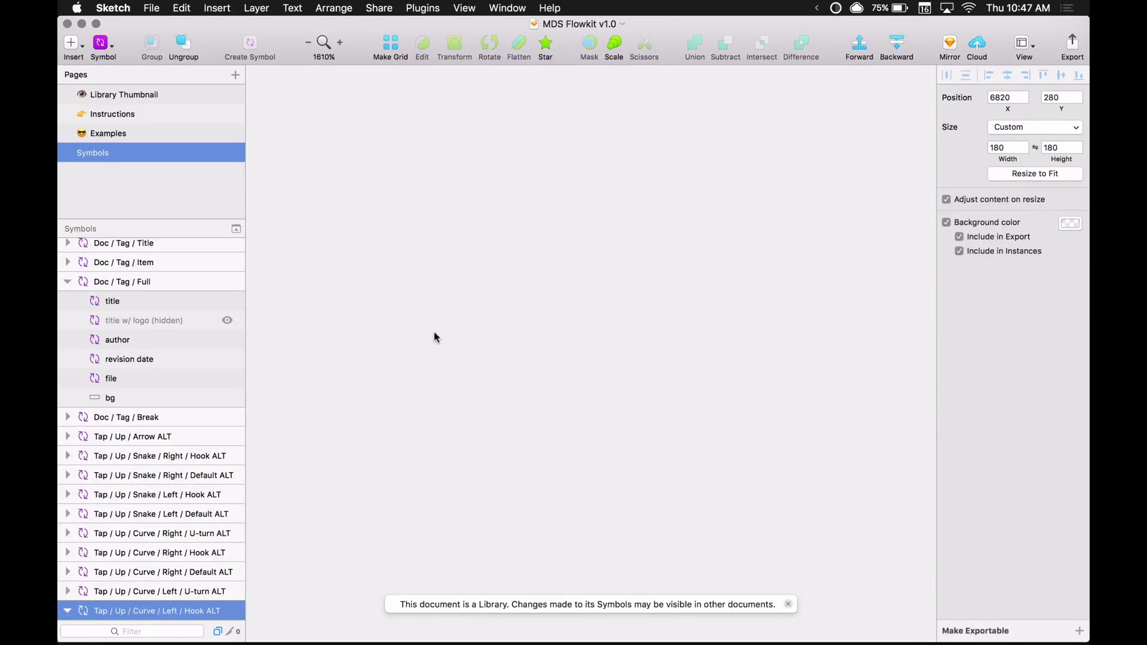
scroll(528, 301, down, 2)
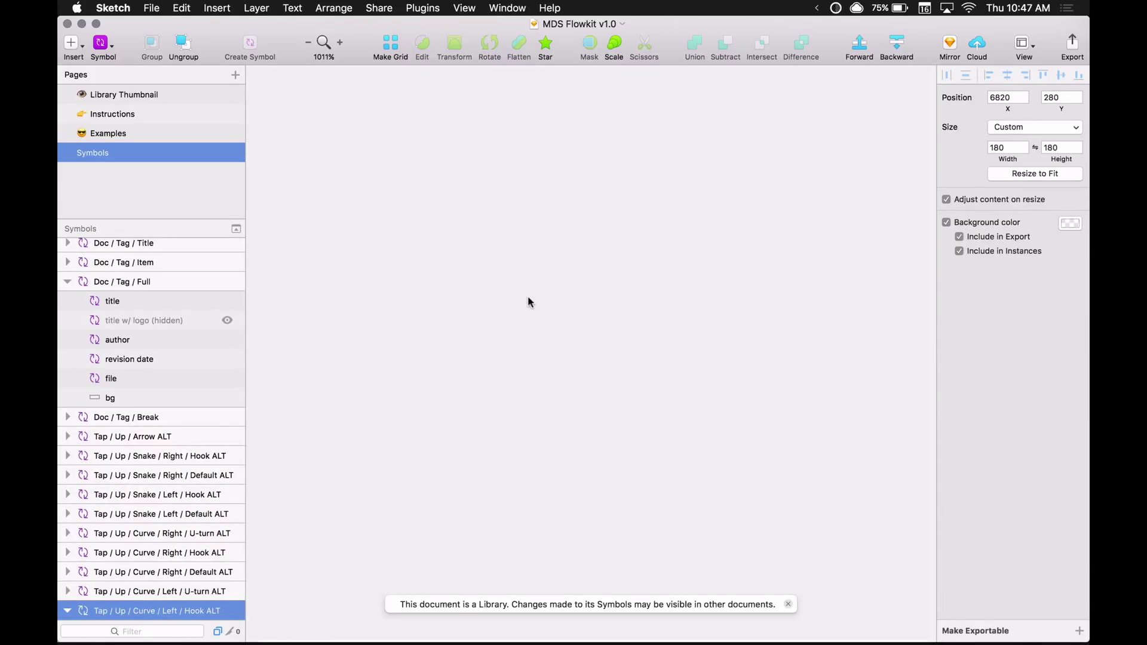
key(super+1)
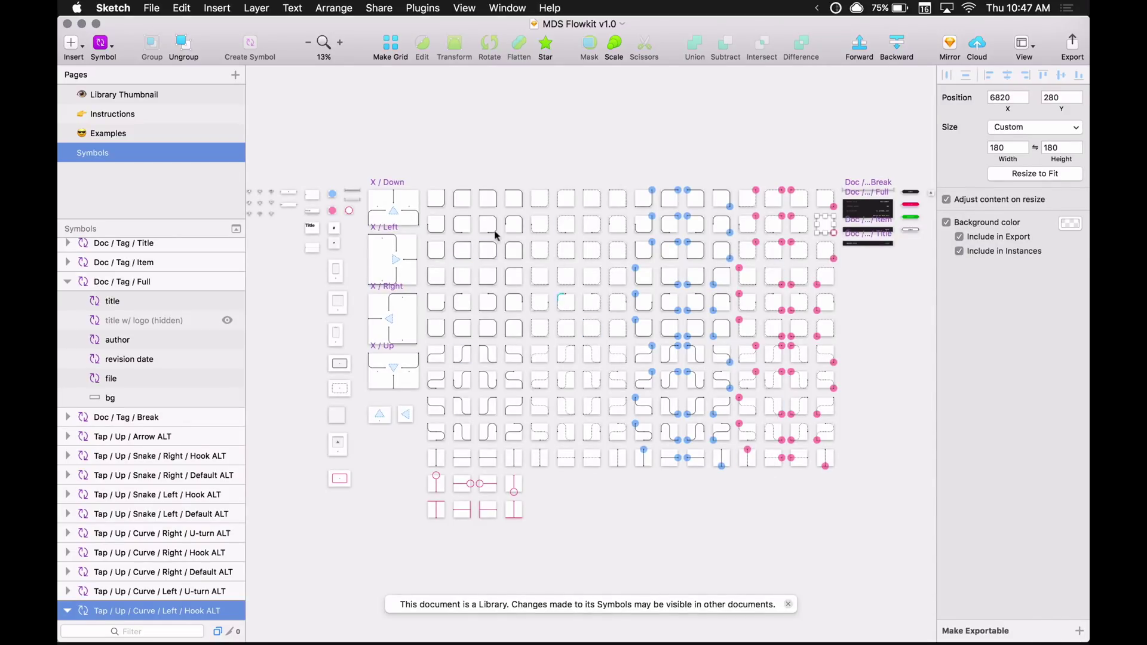
scroll(442, 213, up, 3)
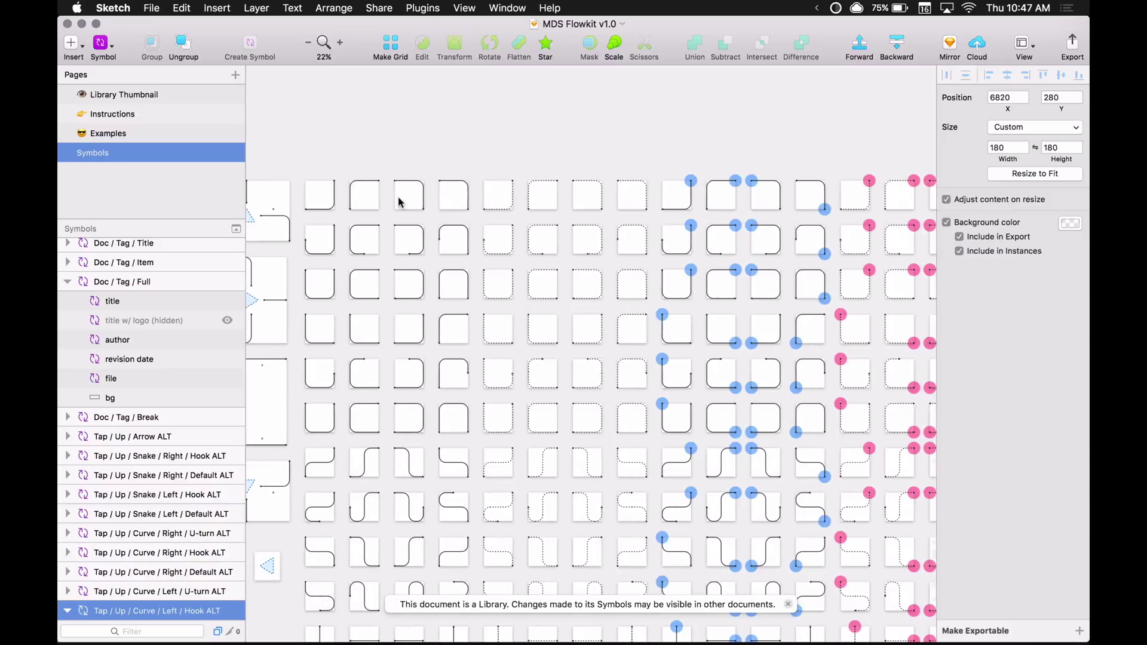
Test-move a curve symbol's path, undo it, and go to the Examples page
drag(300, 148, 657, 601)
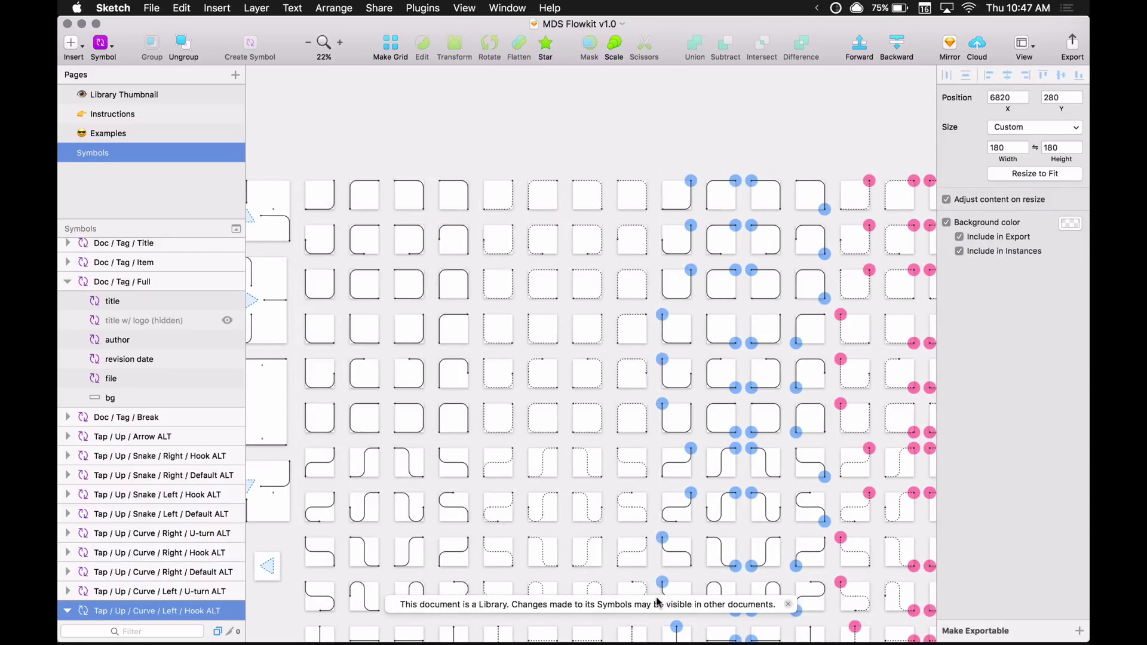
click(334, 203)
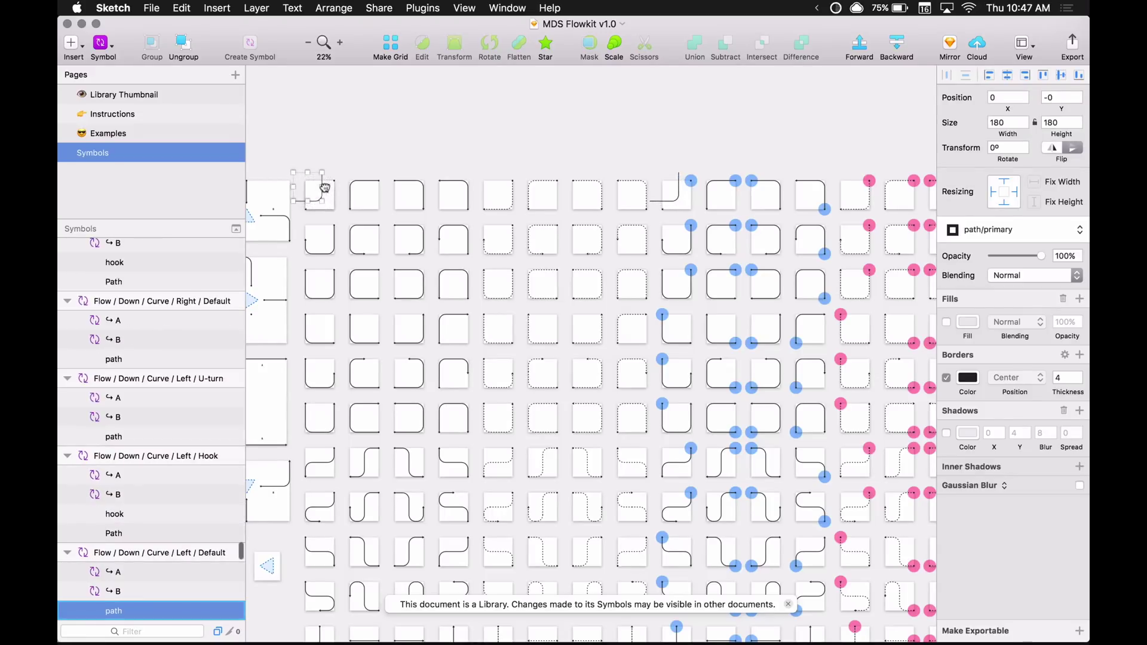
mouse_move(322, 198)
mouse_down()
mouse_move(340, 197)
mouse_move(329, 203)
mouse_move(336, 194)
mouse_move(324, 190)
mouse_move(327, 202)
mouse_up()
key(super+z)
click(307, 163)
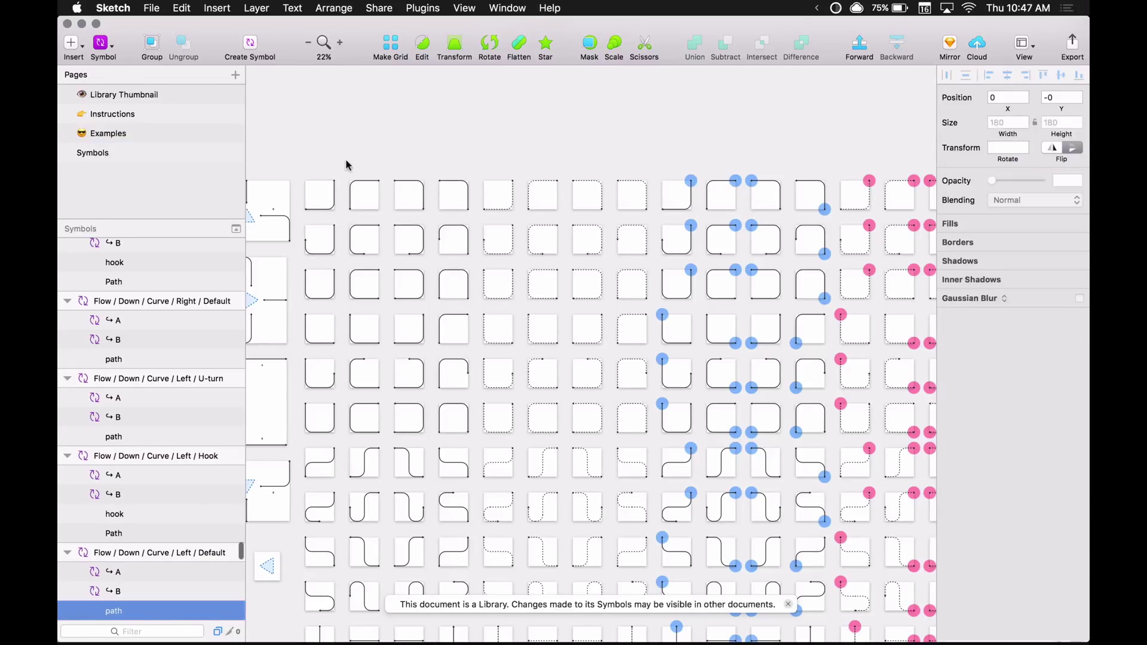
click(146, 133)
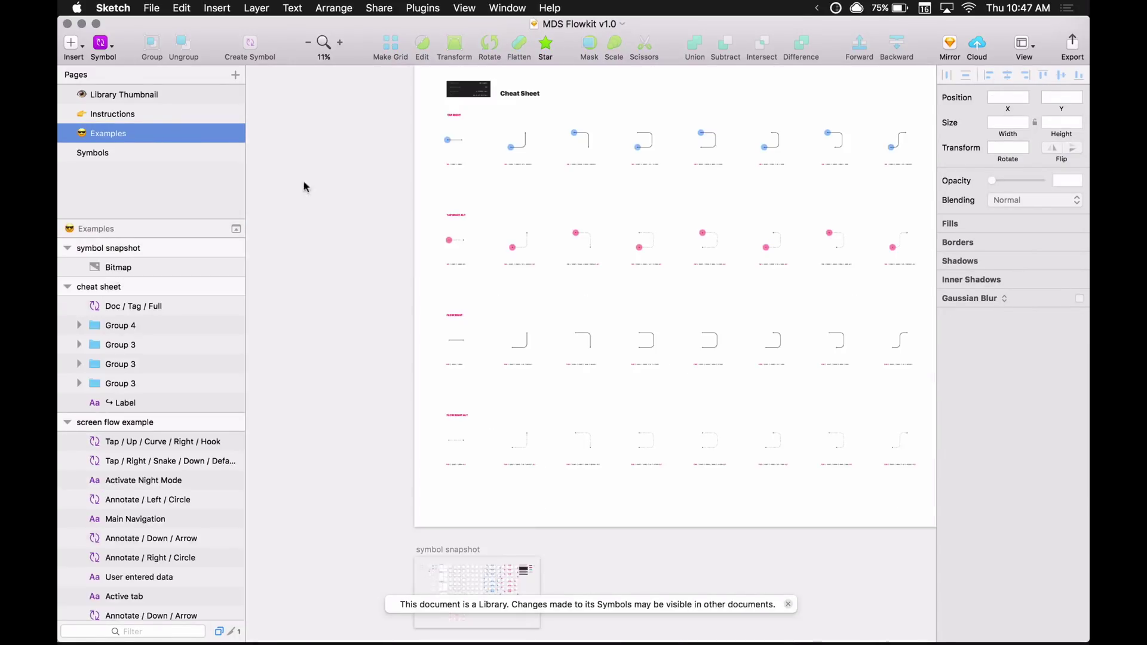
Zoom from all Examples artboards into Screen Flow Example, then the High-Level Flow diagram
key(super+1)
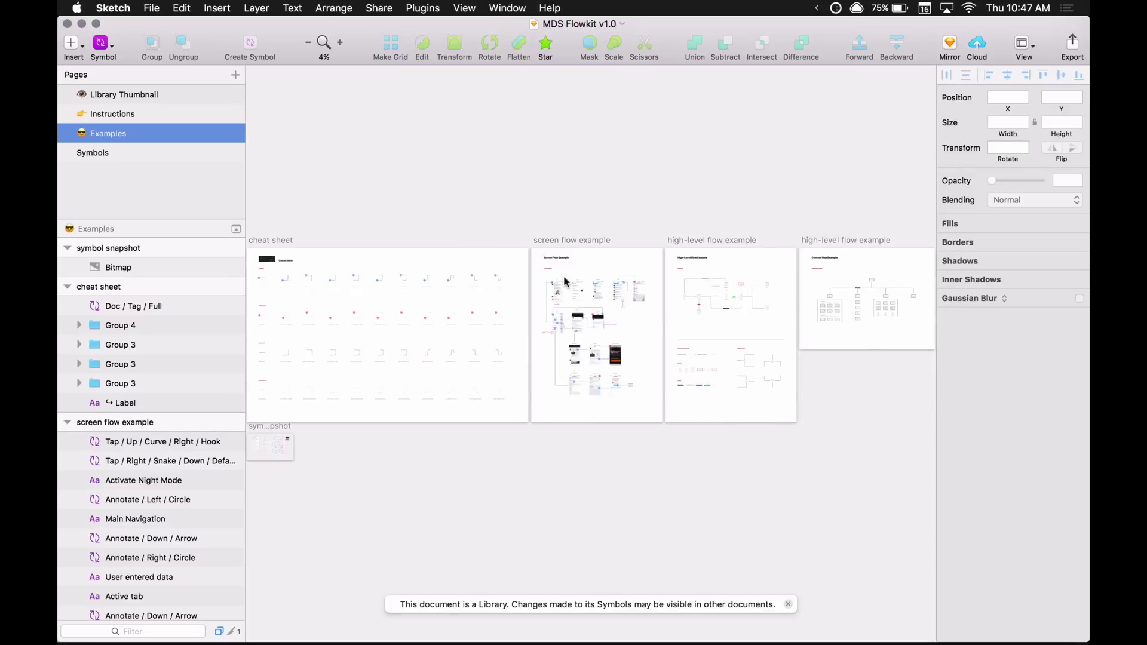
drag(552, 268, 655, 389)
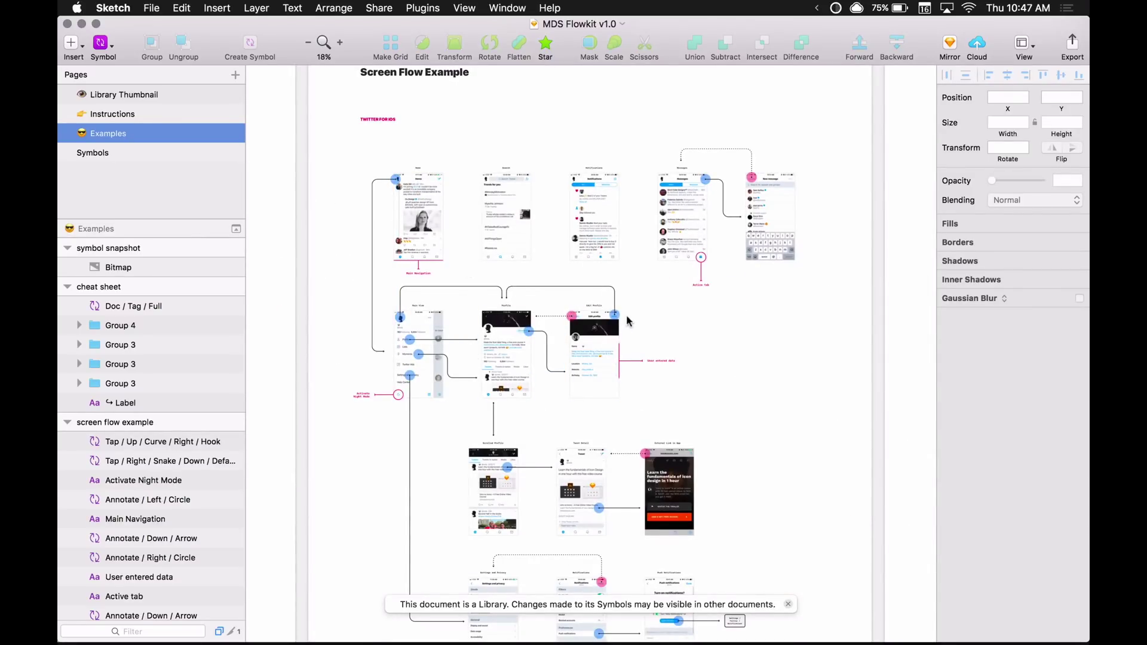
scroll(782, 316, right, 10)
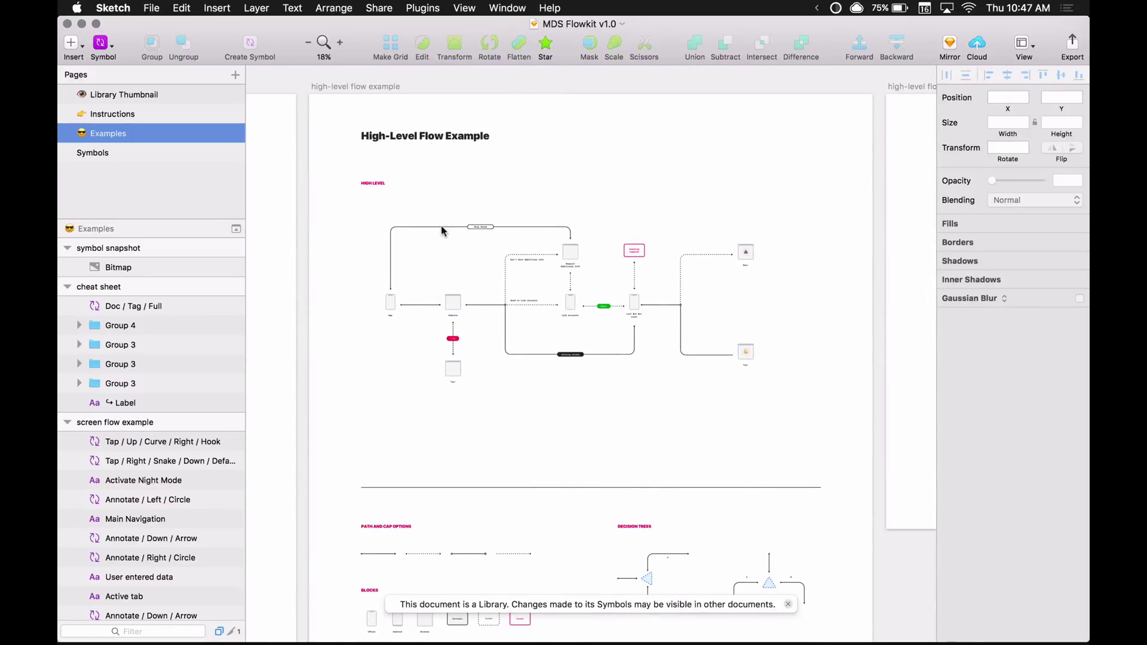
drag(818, 453, 817, 453)
drag(318, 192, 795, 484)
Select and deselect the existing Skip Ahead hook connector
click(339, 263)
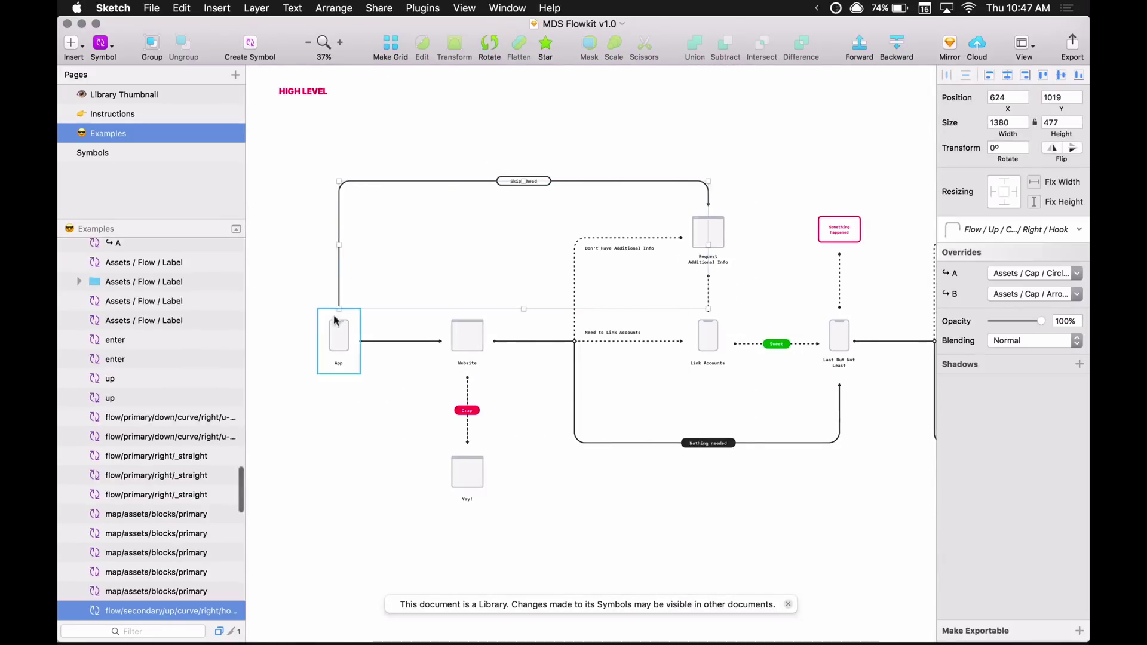
click(535, 139)
scroll(589, 141, left, 3)
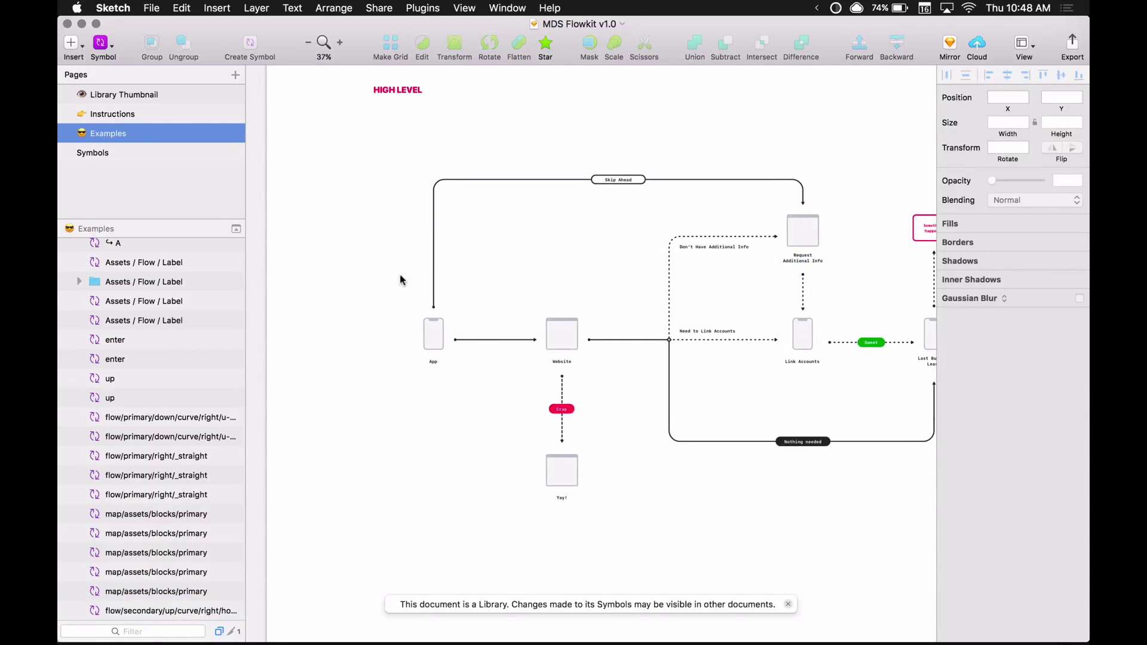
Insert Flow / Up / Curve / Right / Hook above App, stretched to Request Additional Info
key(super+apostrophe)
text(f)
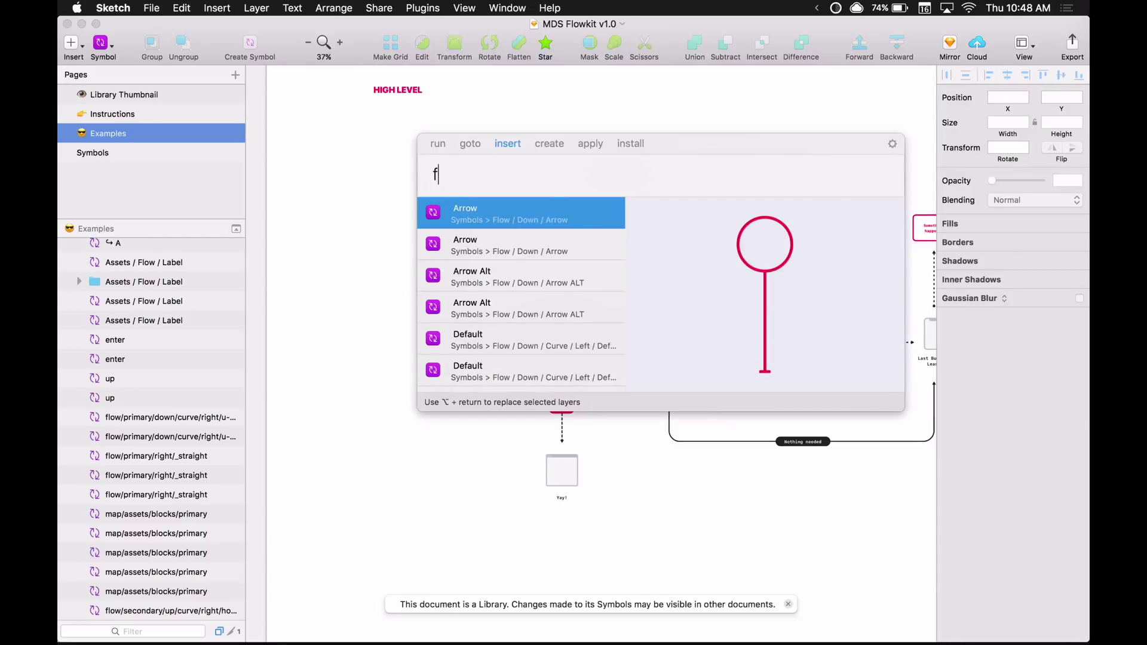
text(low up c)
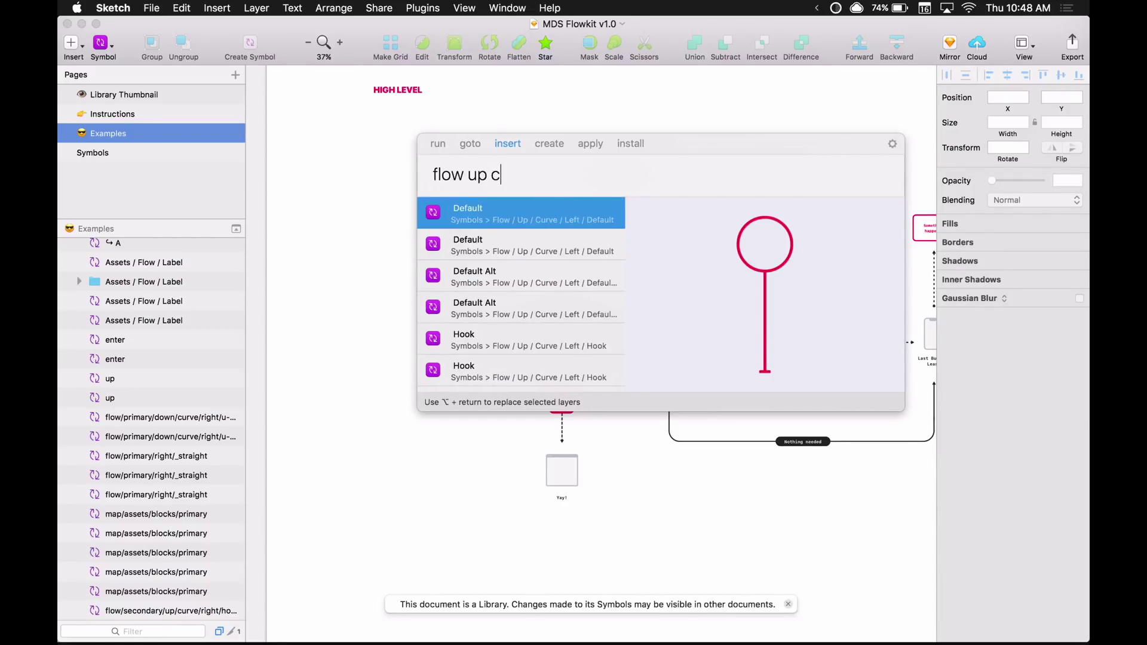
text(urve right)
drag(698, 152, 592, 266)
text(h)
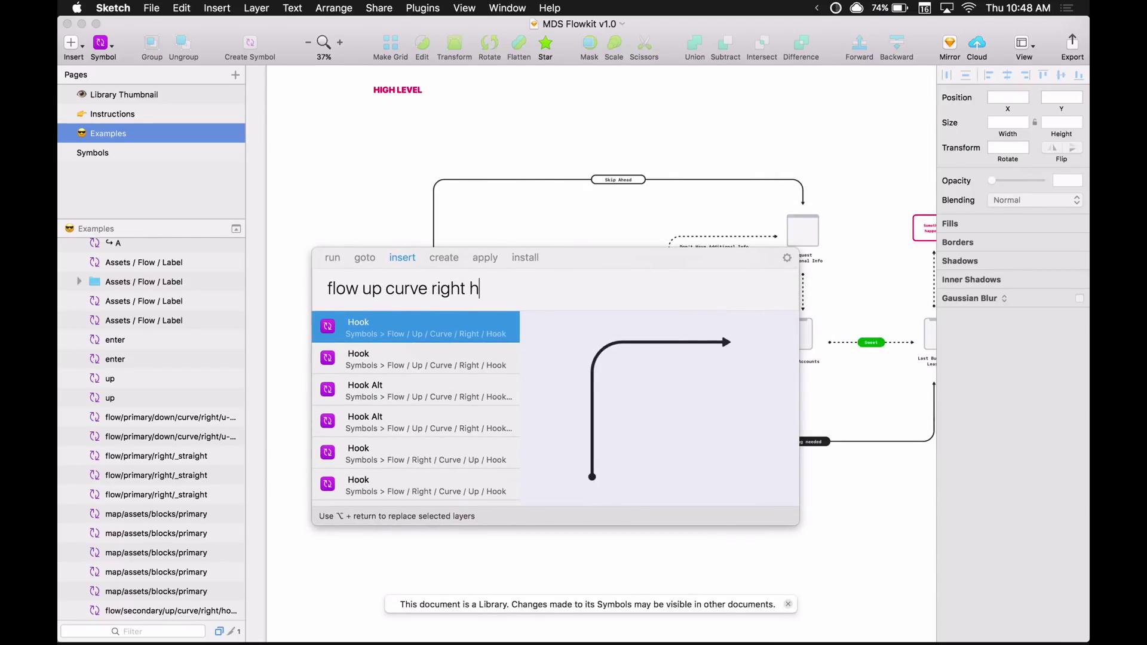
text(ook)
key(Return)
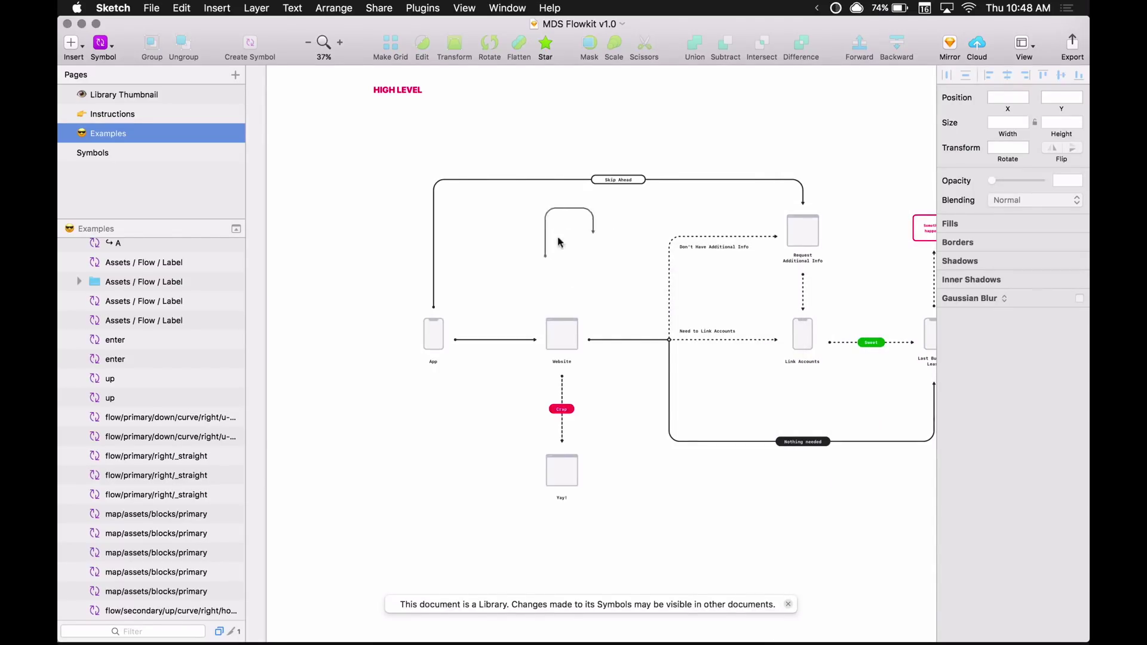
click(442, 286)
drag(468, 258, 803, 184)
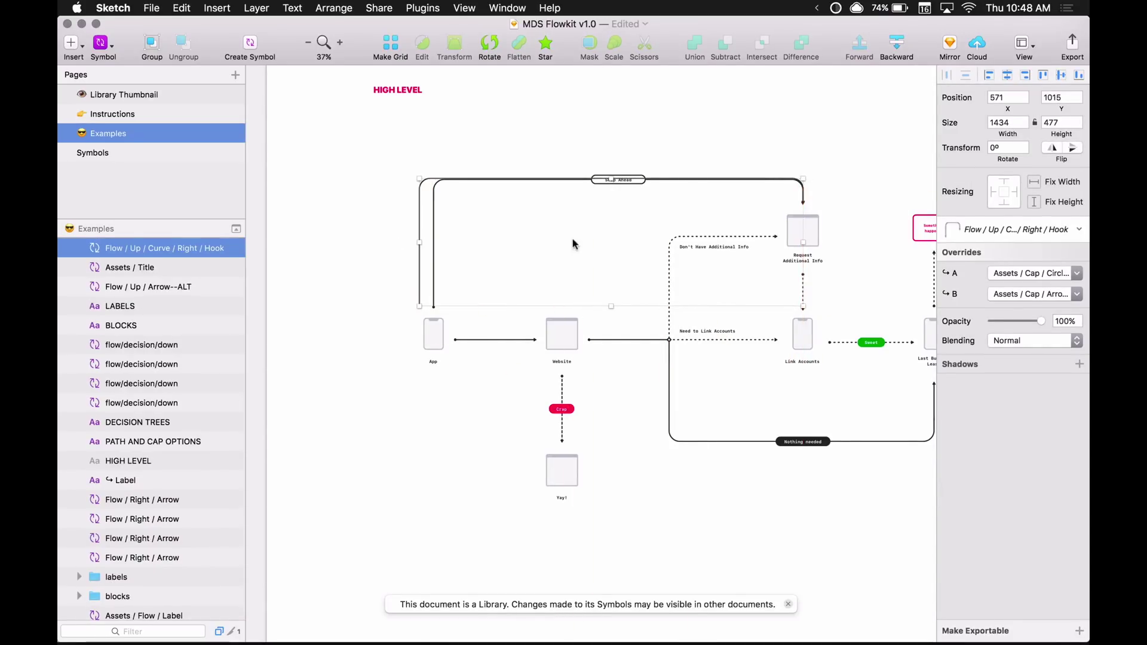
click(571, 243)
click(620, 333)
scroll(642, 349, up, 5)
Insert a Flow / Right / Arrow, widen it to 275, and end it with a Decision cap
scroll(643, 350, up, 5)
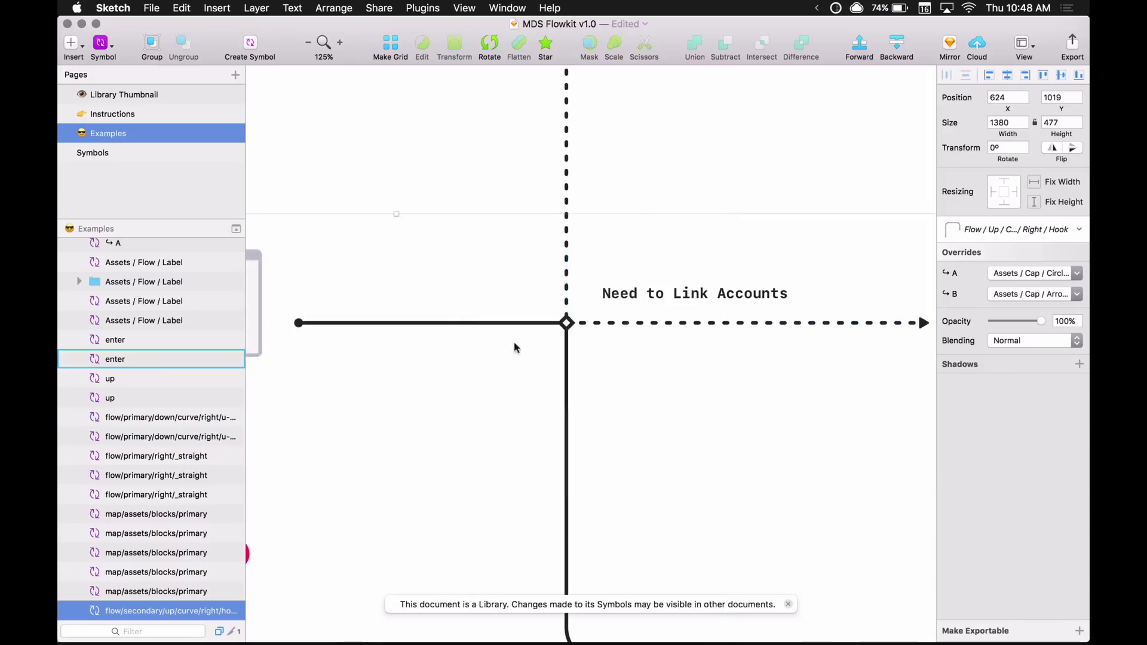
key(super+apostrophe)
text(flow righ)
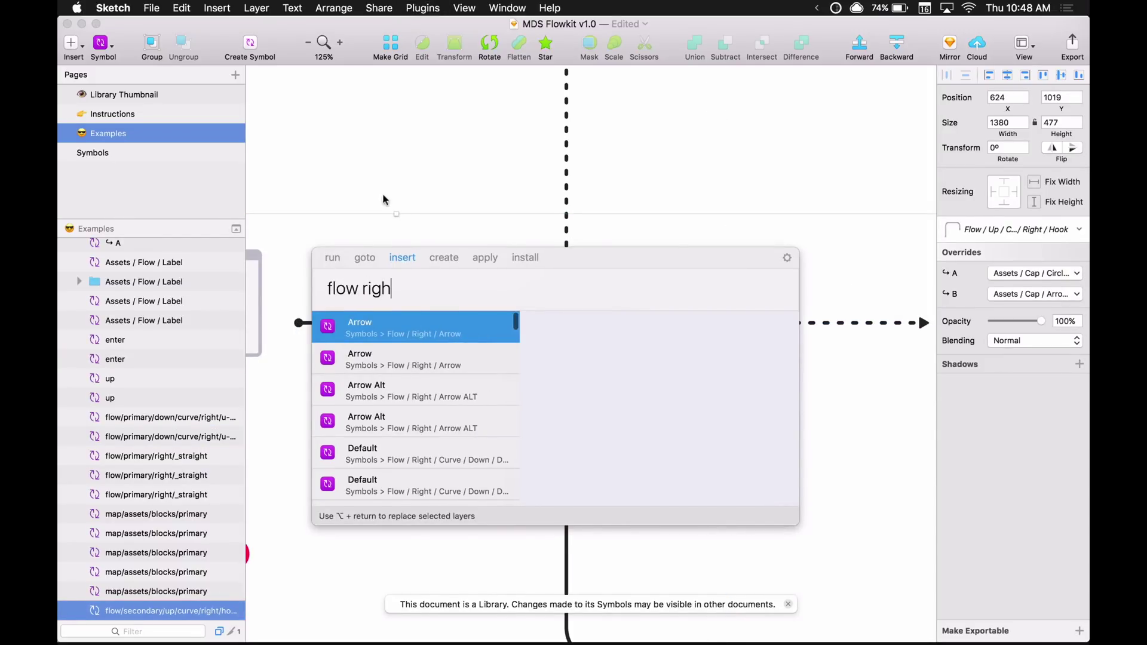
key(Return)
click(388, 288)
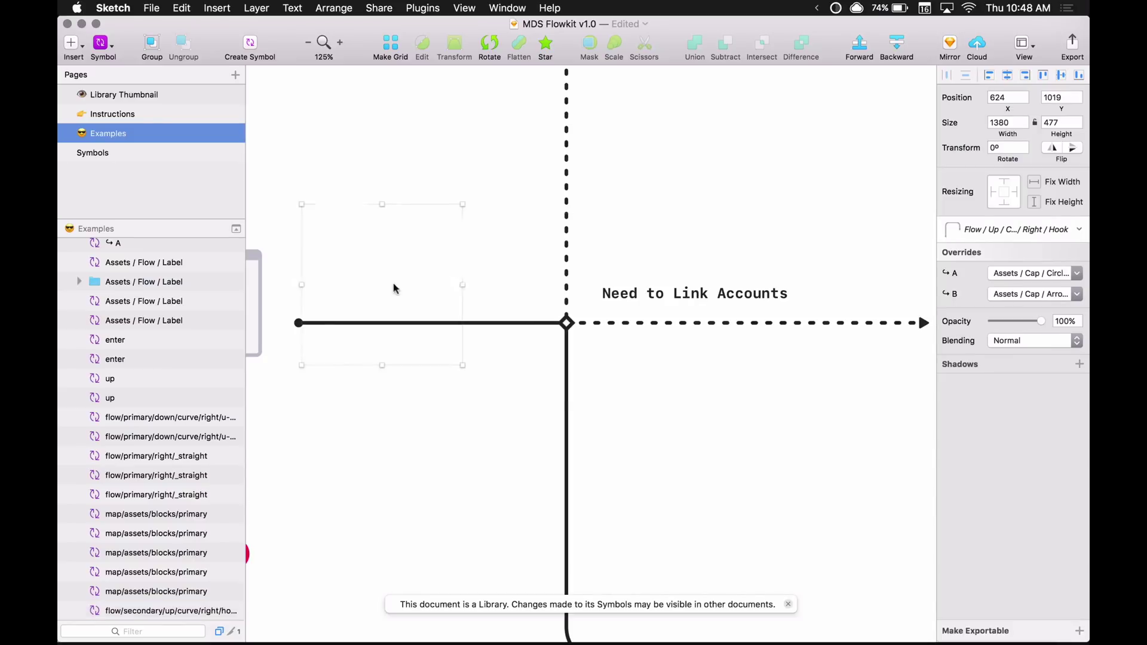
drag(461, 285, 547, 284)
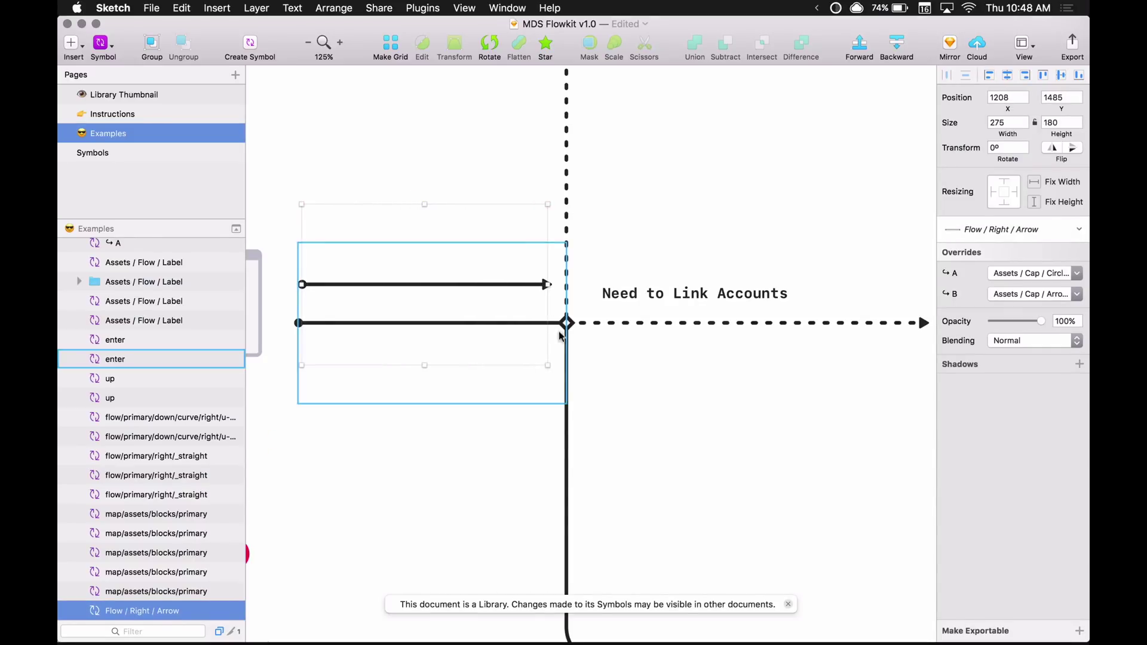
click(1007, 296)
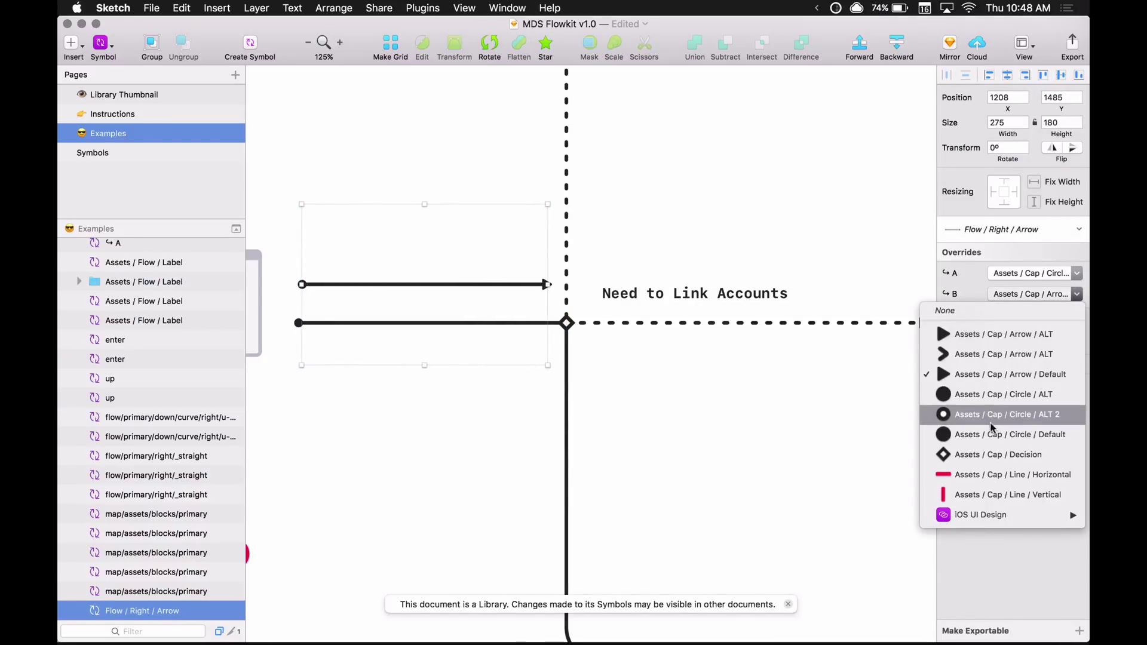
click(991, 457)
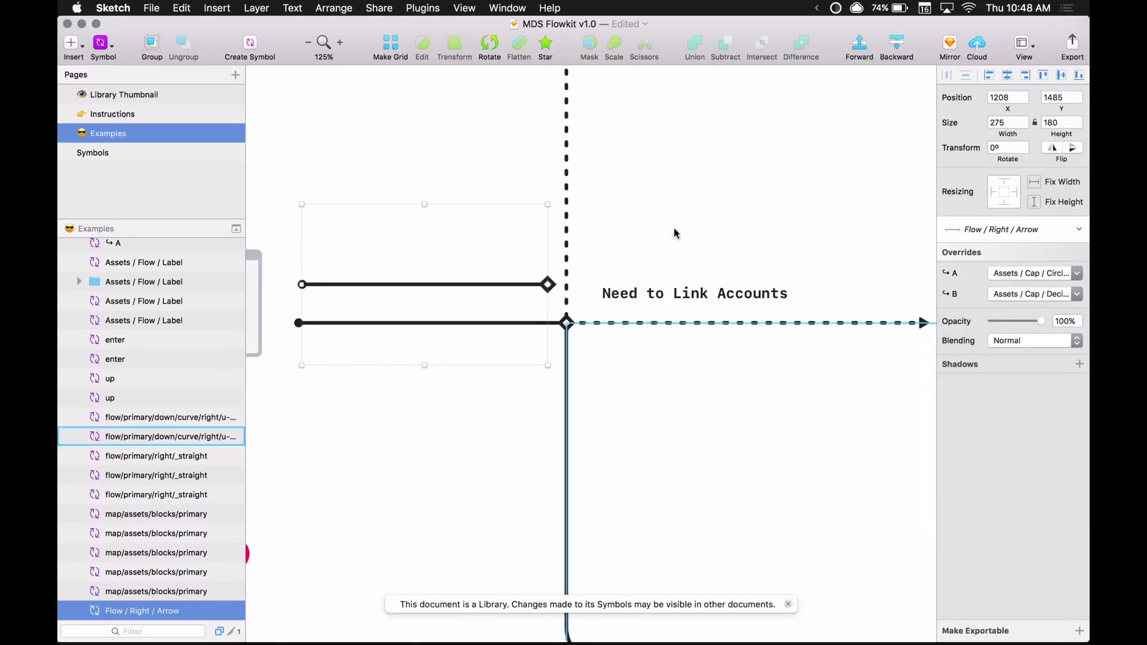
Pan to Request Additional Info and search Runner for 'flowup curve right altd'
drag(558, 184, 555, 410)
scroll(633, 295, right, 5)
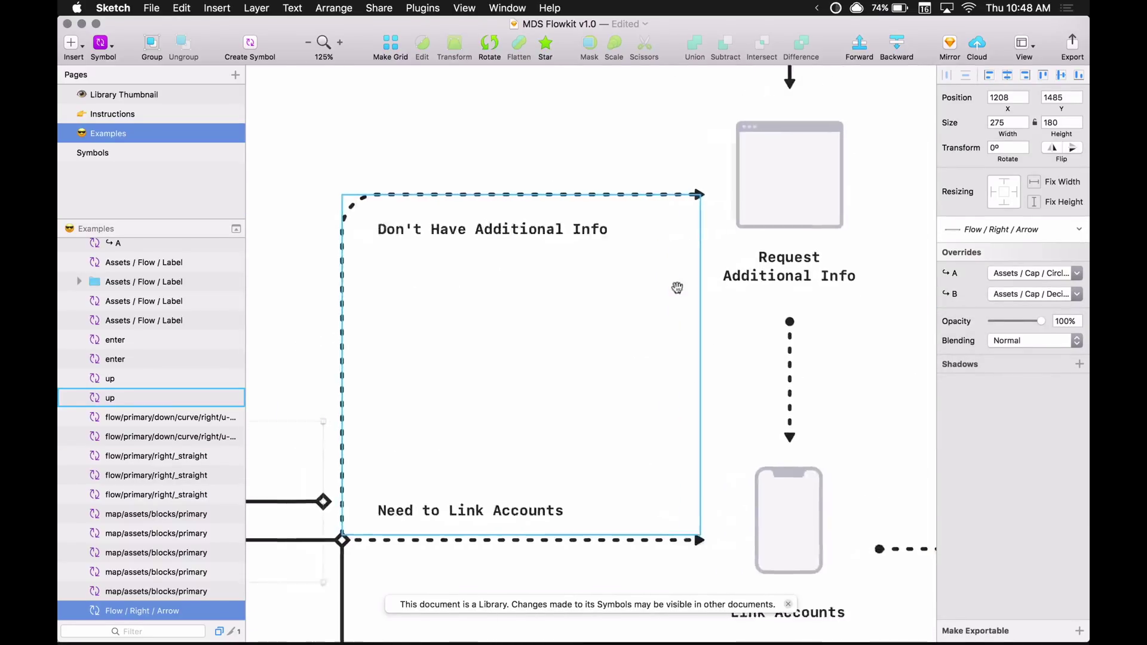
scroll(366, 333, left, 3)
key(super+apostrophe)
text(flowup)
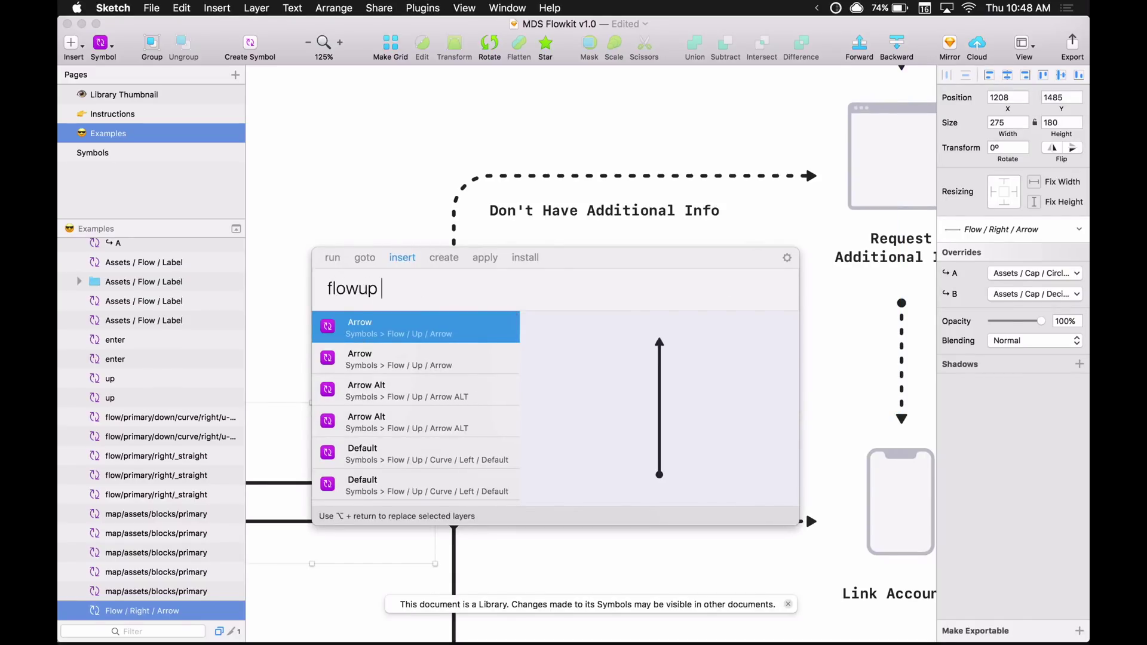
text( cu)
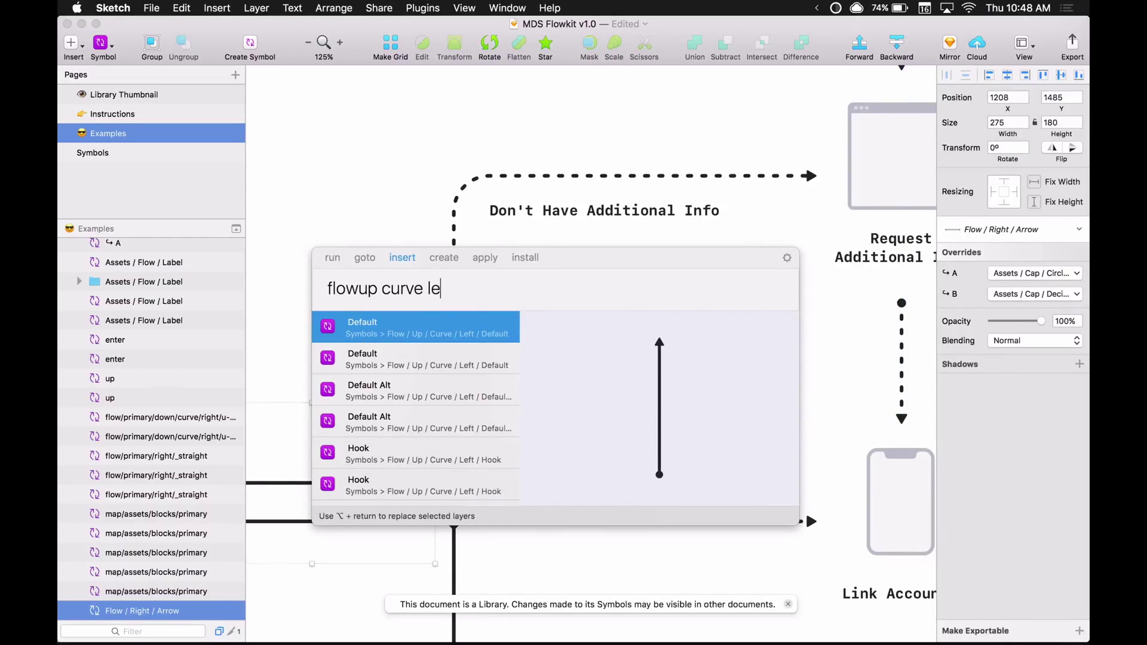
text(rve )
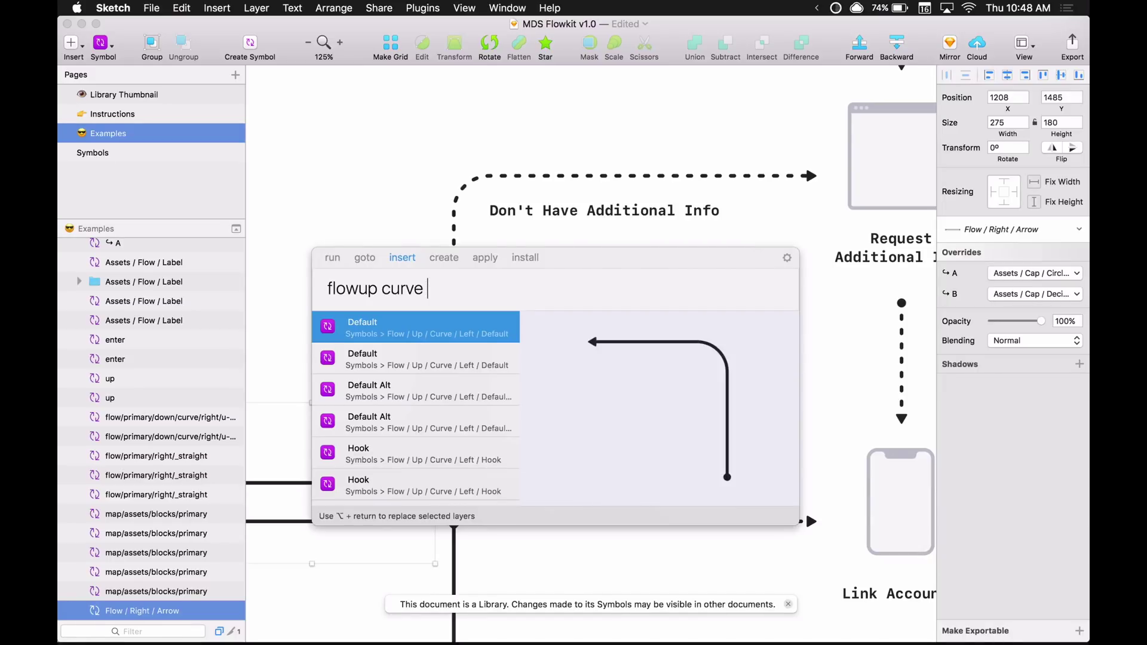
text(right altdefaalt)
Insert the Flow / Up / Curve / Right / Default ALT arrow and set its start cap (Override A) to None
key(Return)
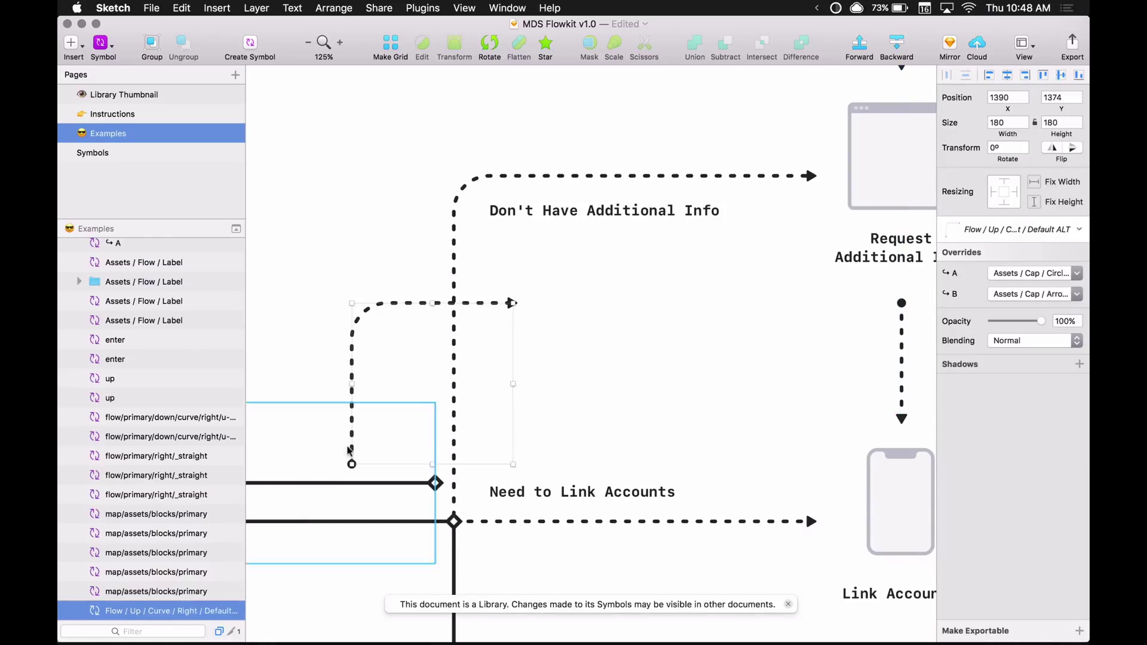
click(1007, 273)
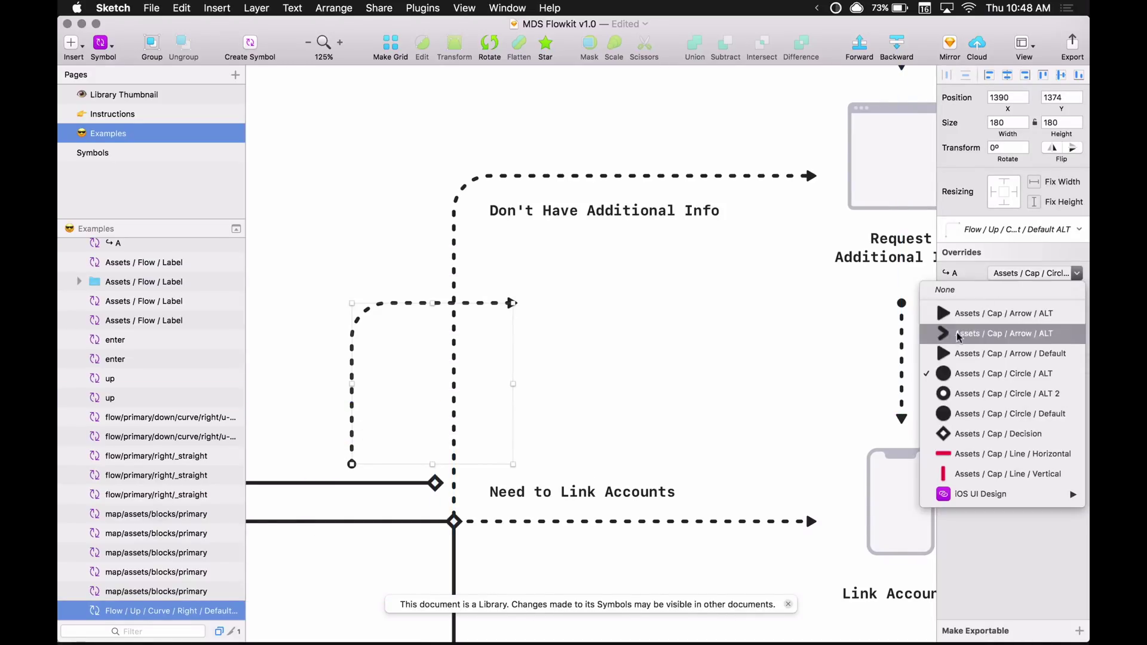
click(945, 289)
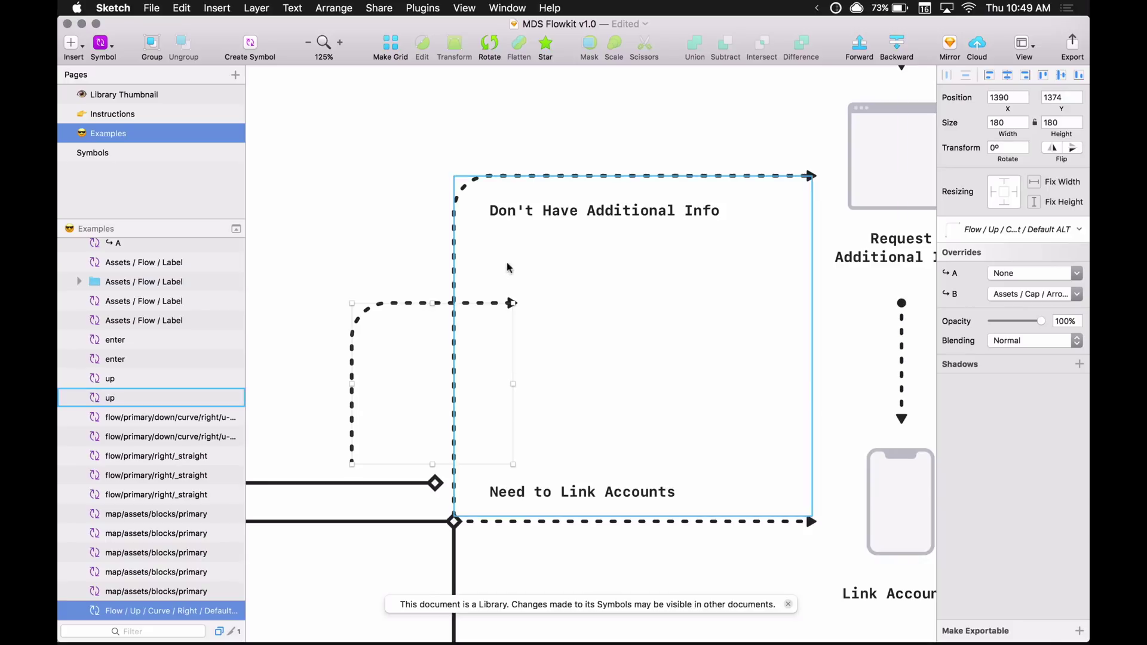
Position the large dashed arrow and the small curve arrow, nudging the curve up 10 px
drag(545, 412, 809, 417)
drag(430, 335, 512, 356)
click(510, 366)
click(511, 369)
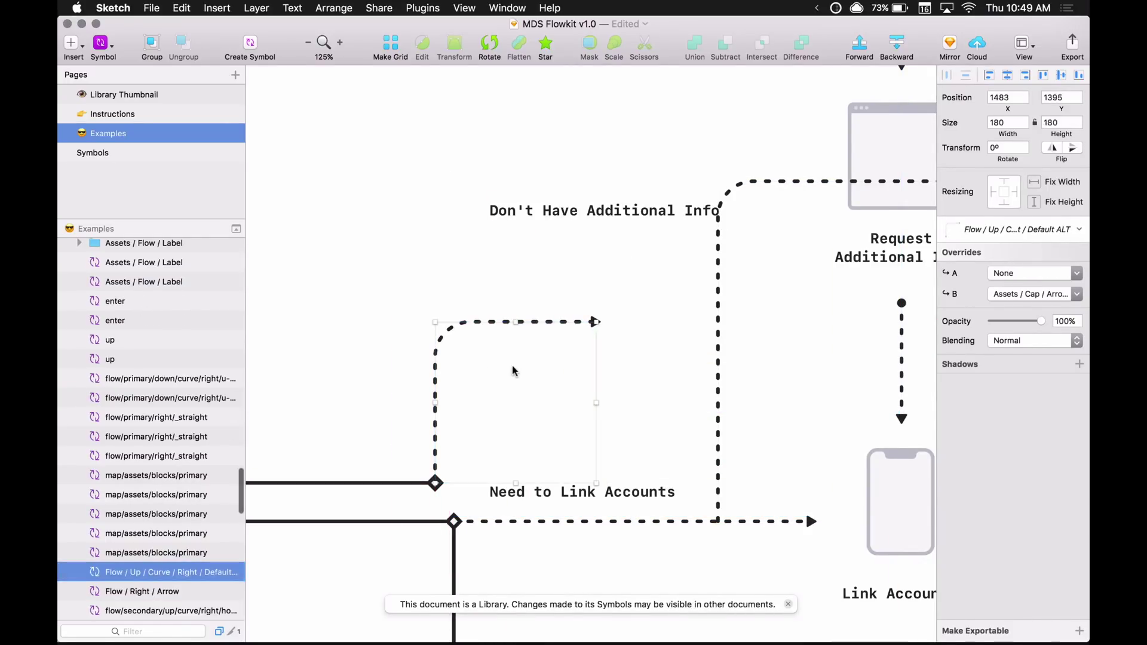
key(shift+Up)
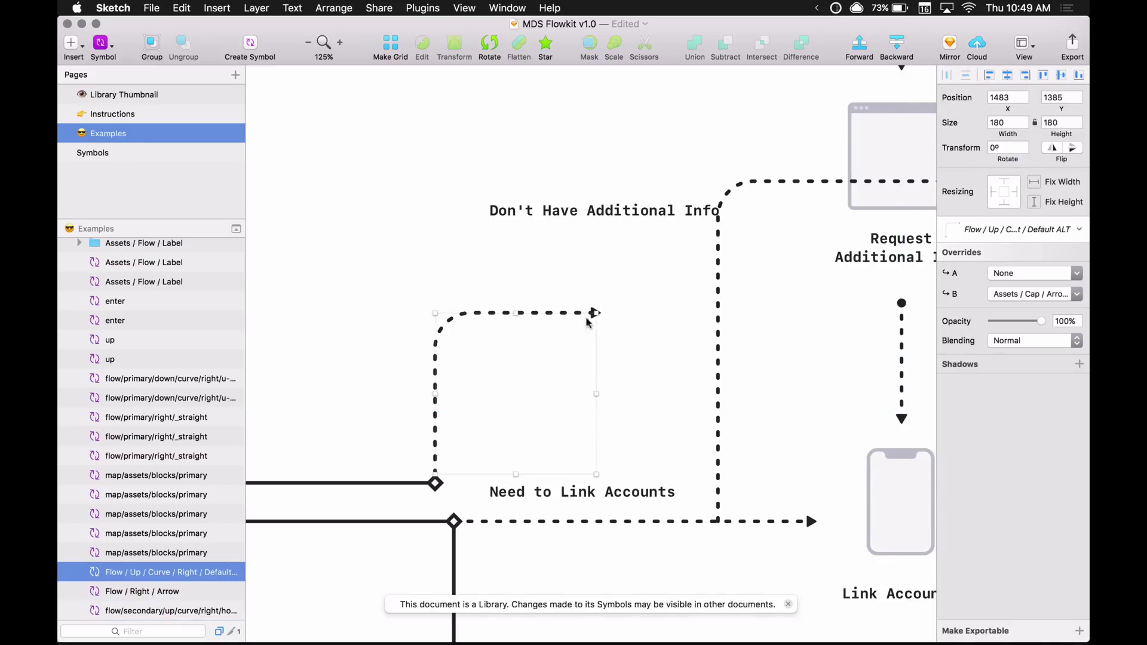
drag(594, 313, 681, 262)
key(super+z)
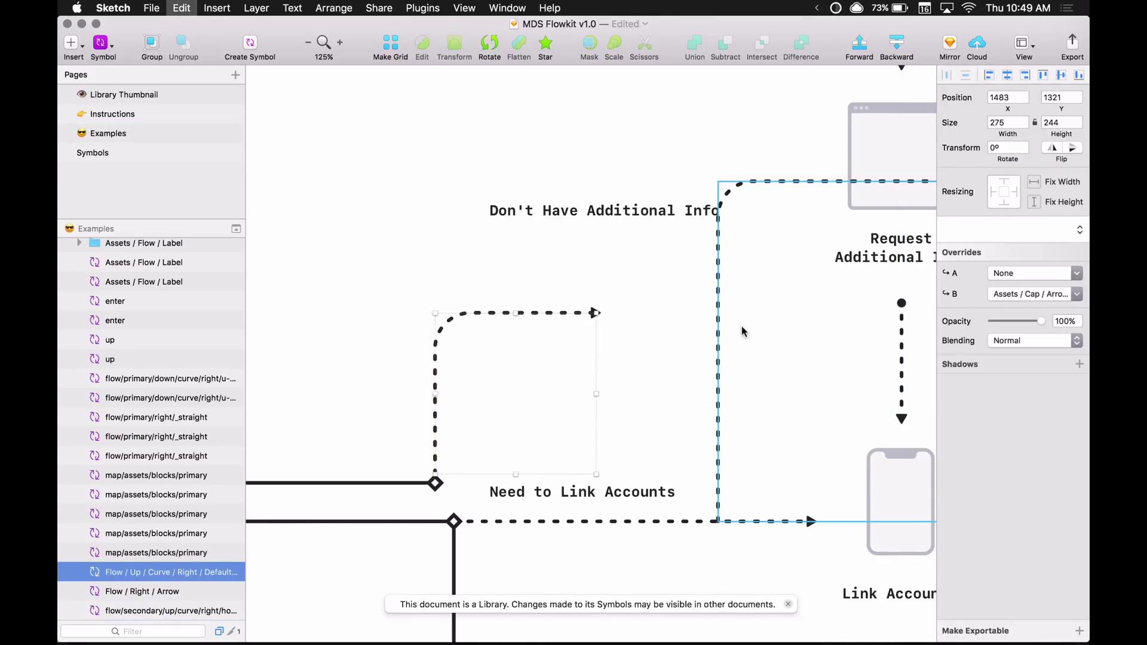
key(super+z)
key(super+z)
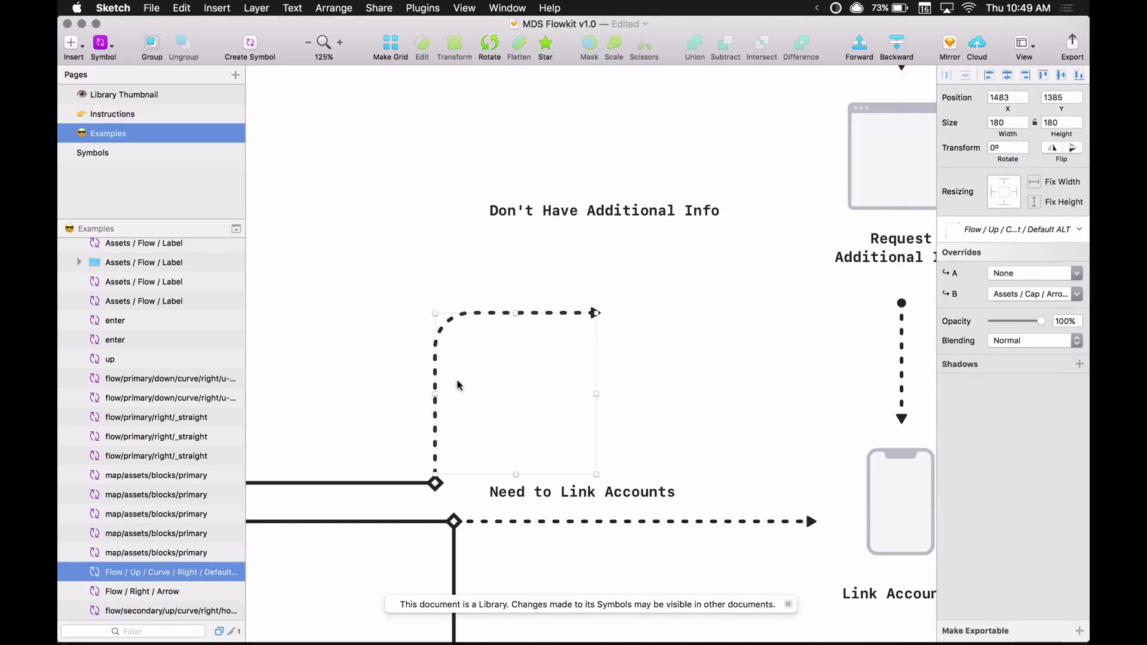
key(super+shift+z)
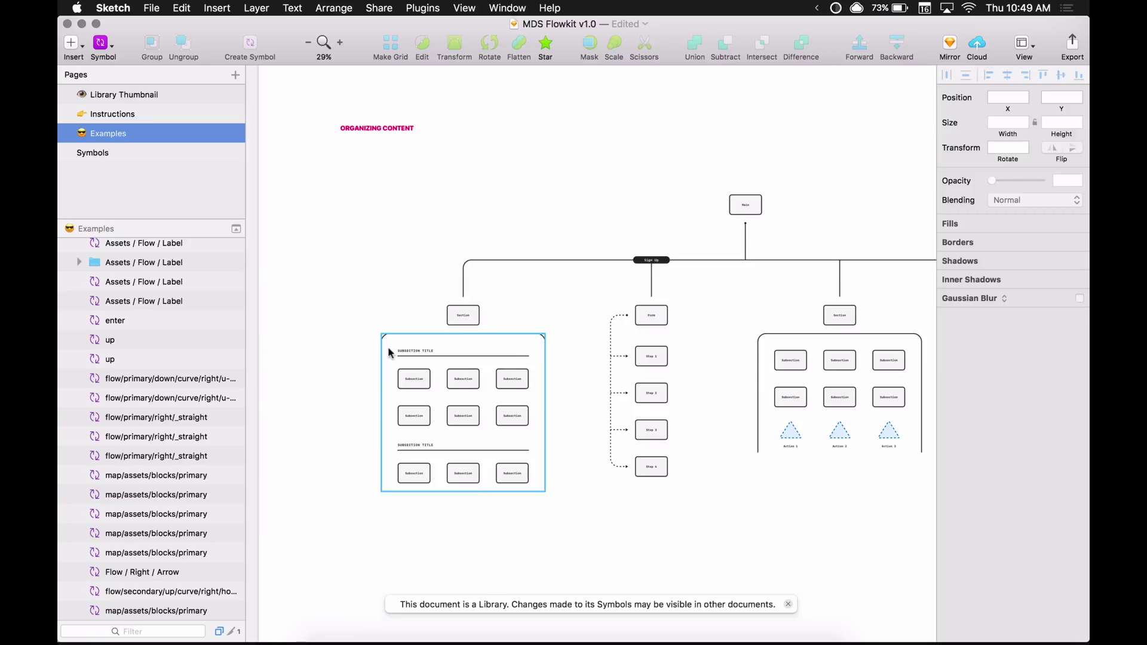
click(389, 353)
scroll(388, 385, up, 5)
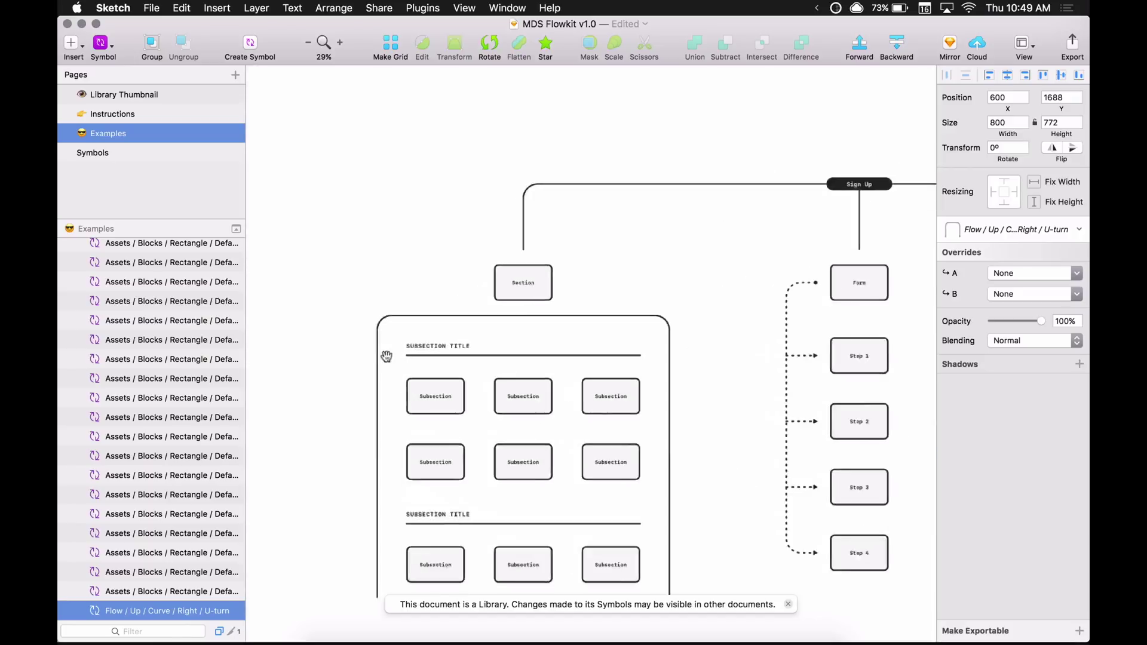
click(414, 289)
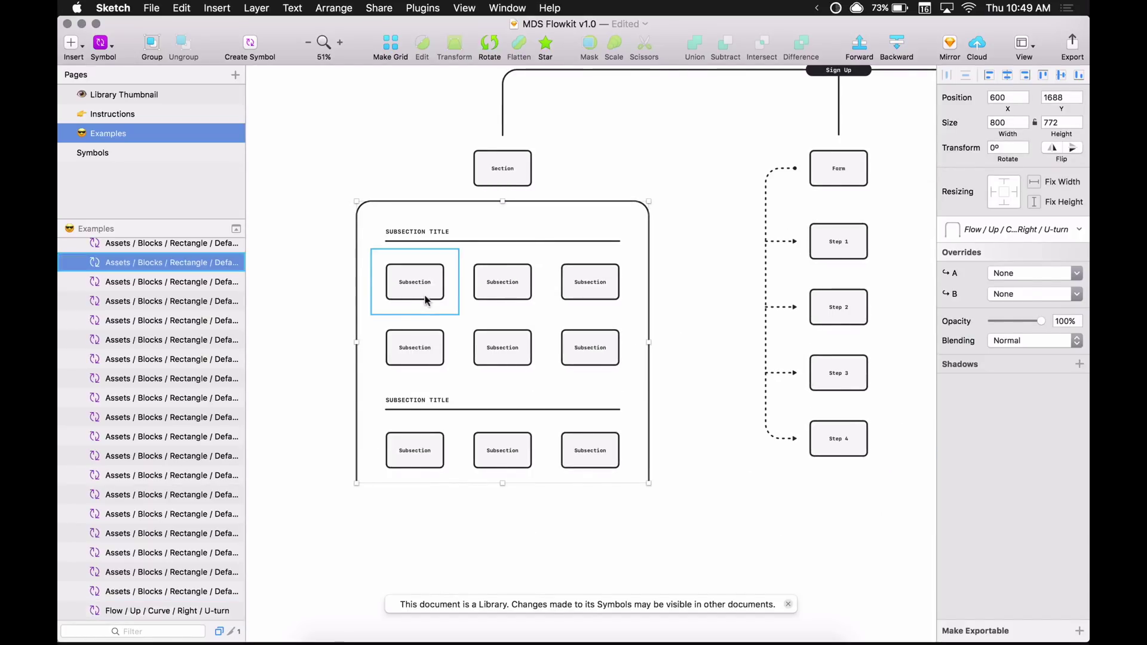
click(442, 231)
scroll(456, 320, right, 5)
scroll(456, 320, up, 2)
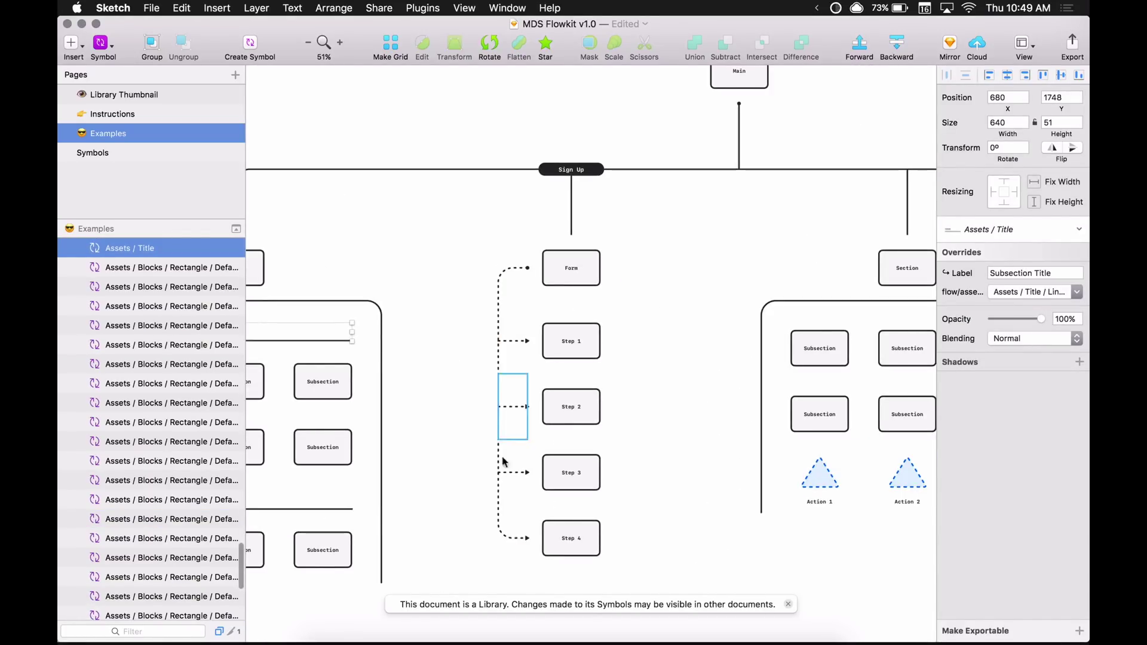
drag(662, 297, 314, 264)
drag(686, 358, 855, 413)
scroll(854, 414, down, 5)
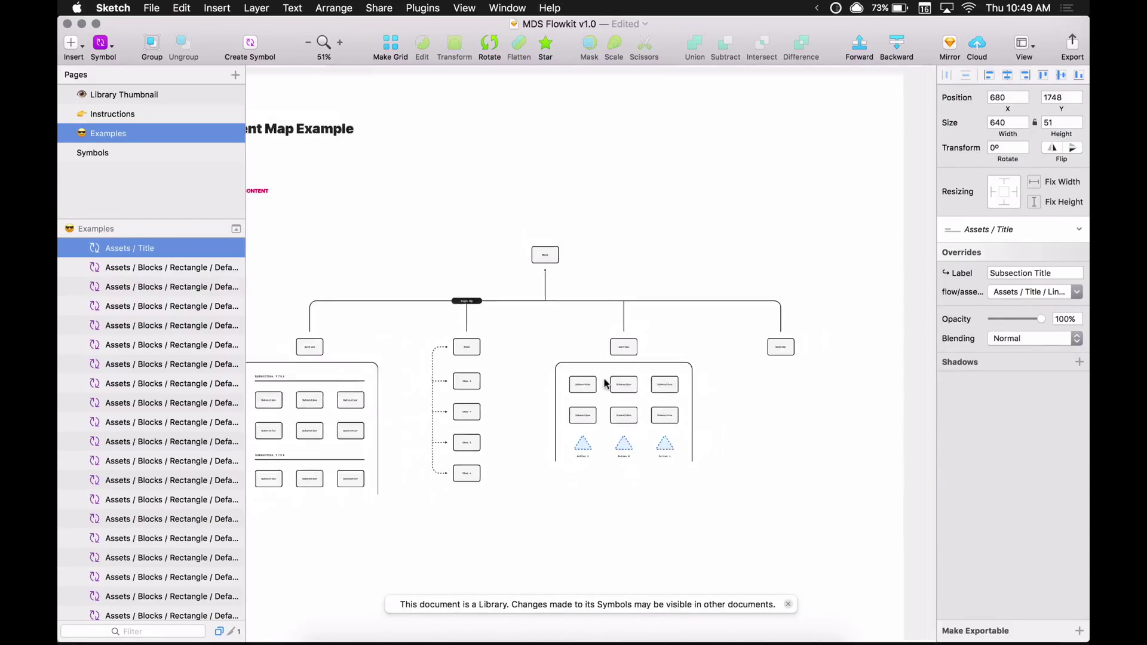